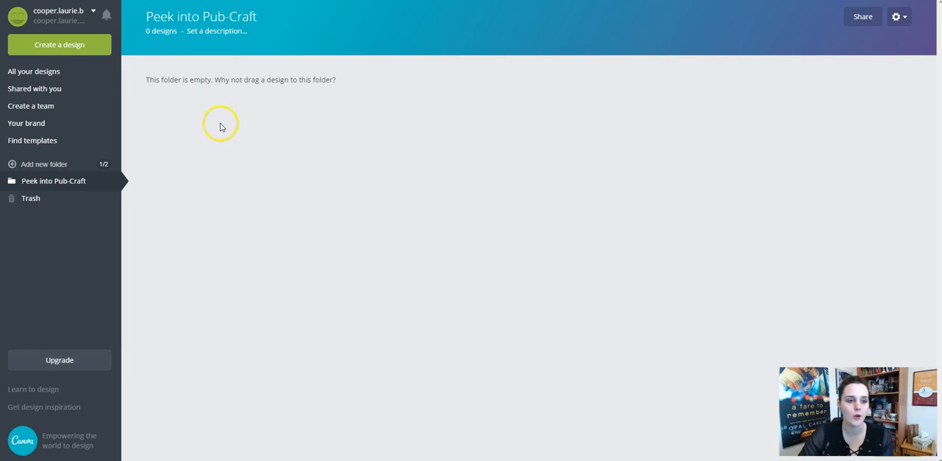
Create a new blank design in the Social Media format.
click(57, 47)
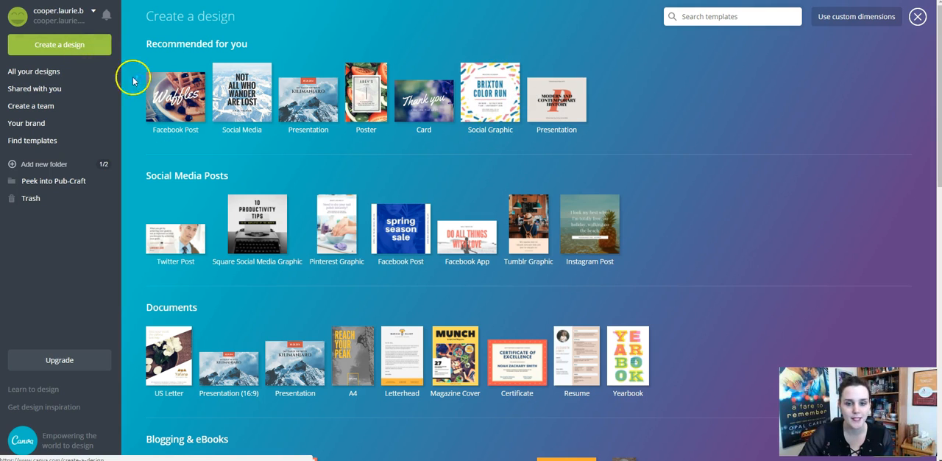
click(495, 76)
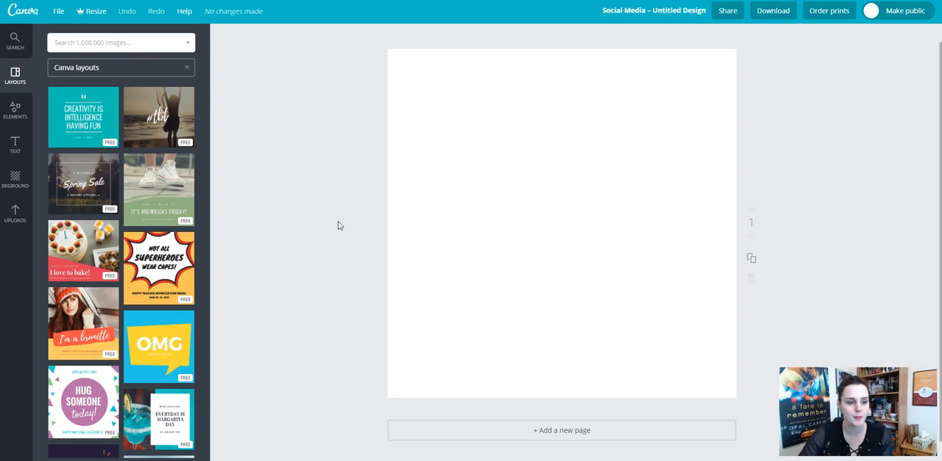
Apply the free yellow-and-black "Quote of the Day" layout from the Canva layouts to the page.
scroll(174, 159, down, 3)
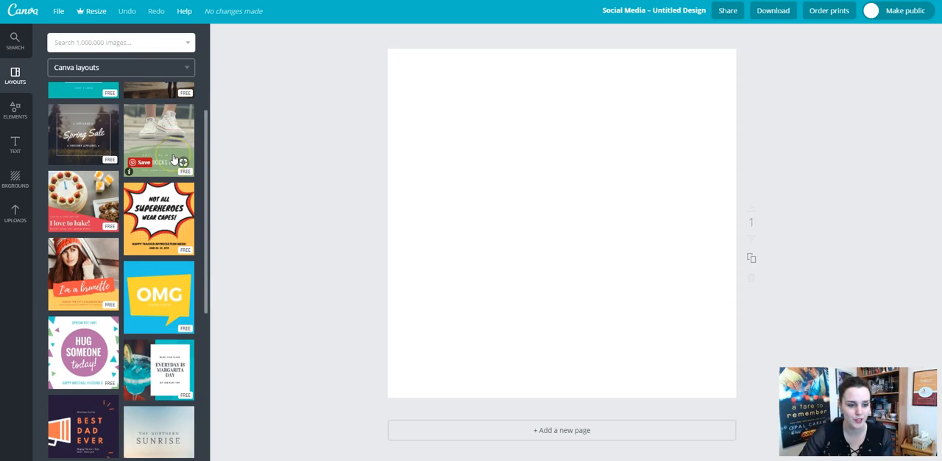
scroll(175, 159, down, 2)
scroll(174, 159, down, 1)
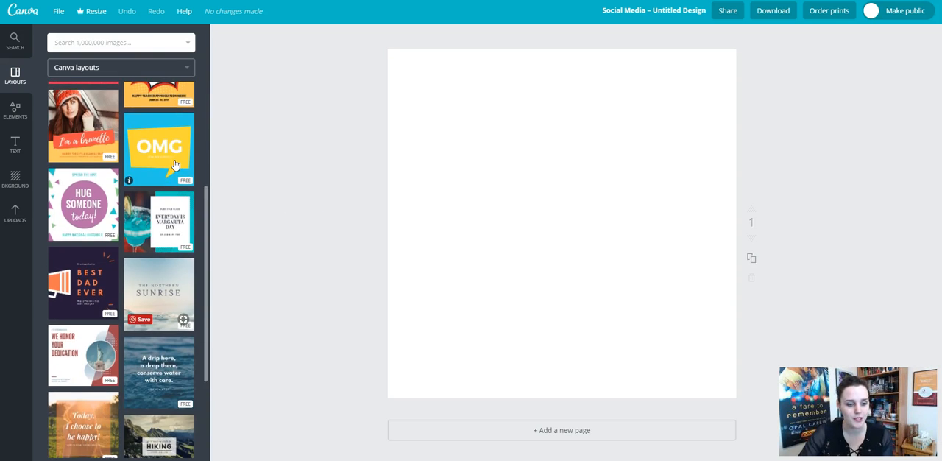
scroll(174, 168, down, 2)
scroll(174, 170, down, 4)
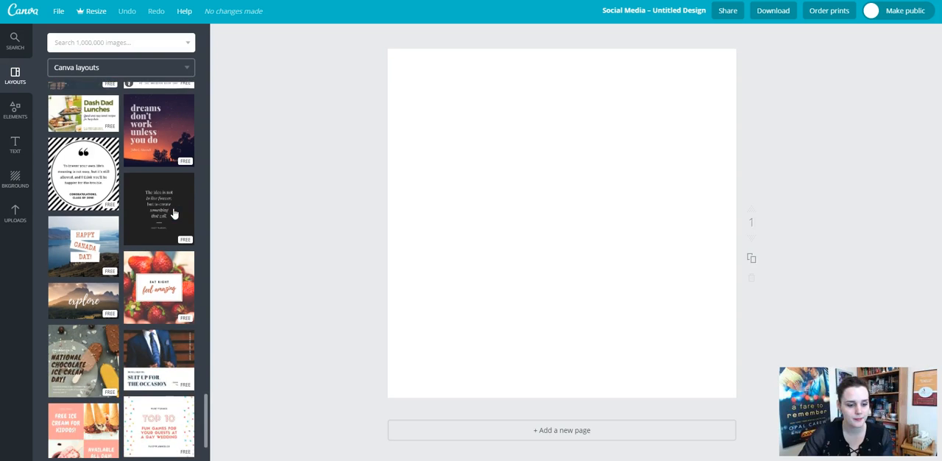
scroll(175, 213, down, 4)
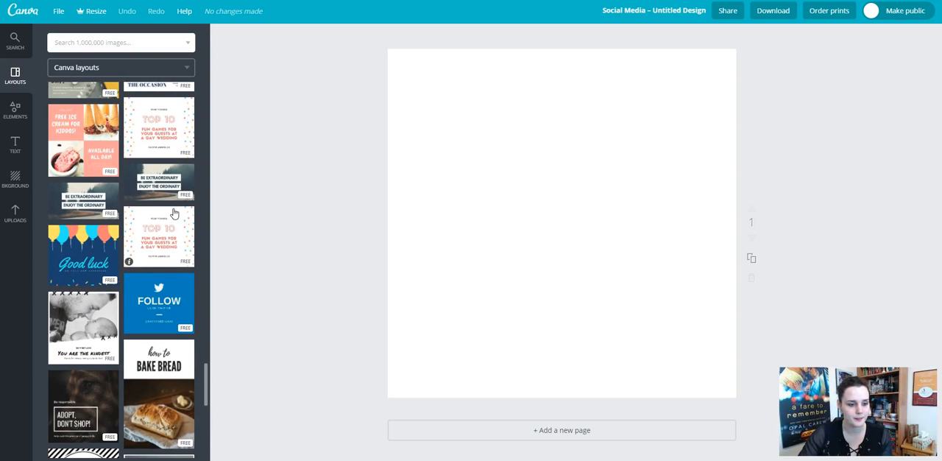
scroll(175, 213, down, 1)
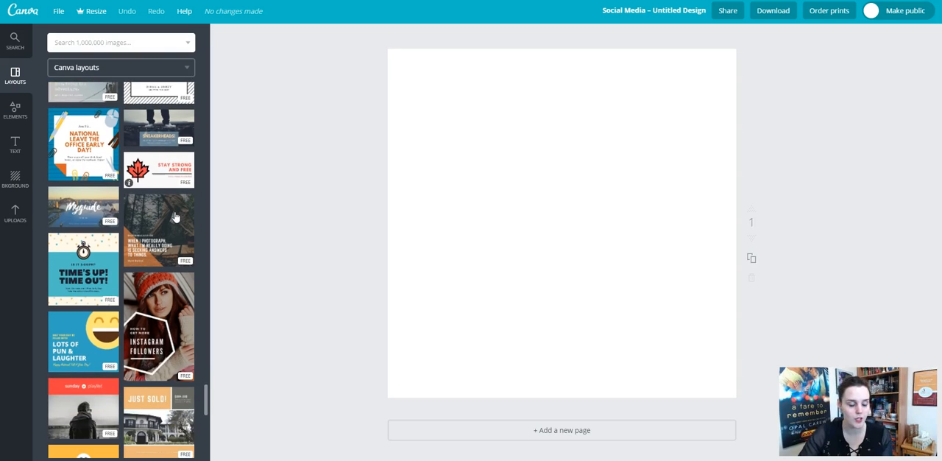
scroll(175, 217, down, 2)
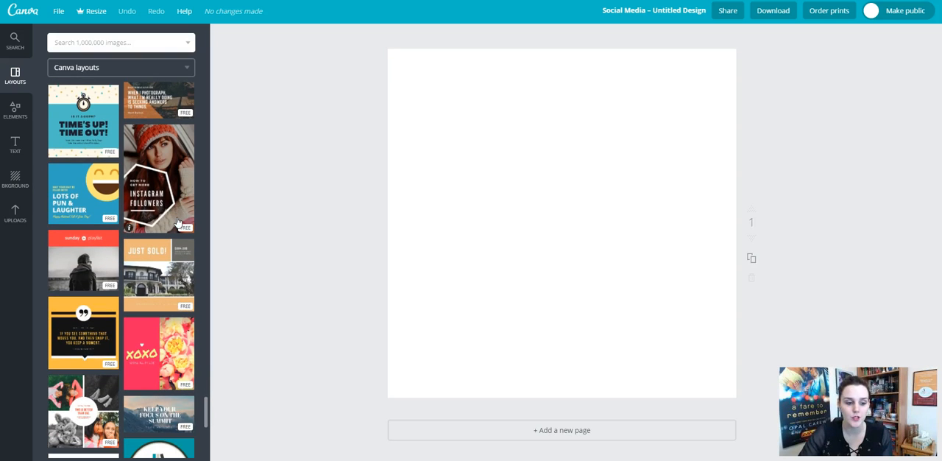
scroll(147, 232, down, 2)
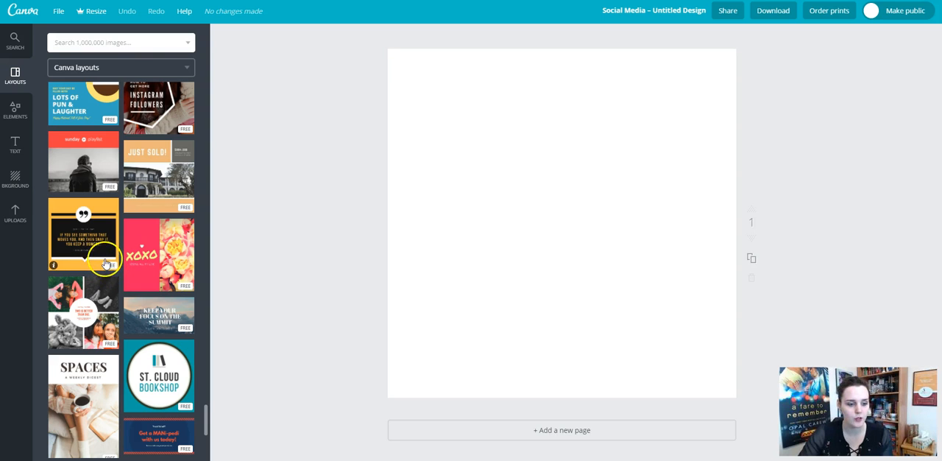
scroll(111, 271, down, 5)
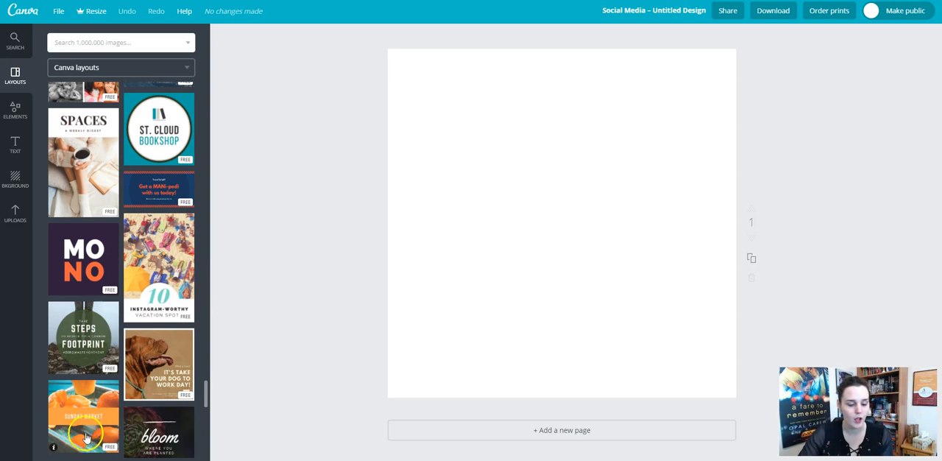
scroll(151, 434, down, 2)
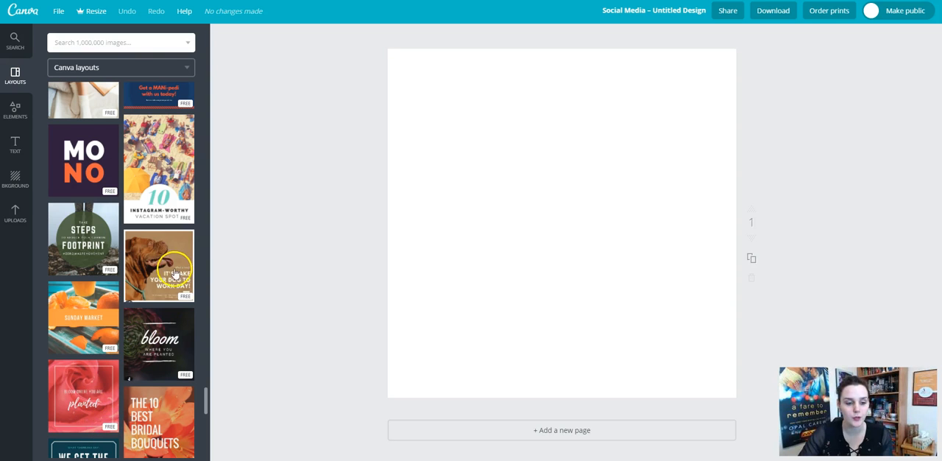
scroll(174, 271, up, 8)
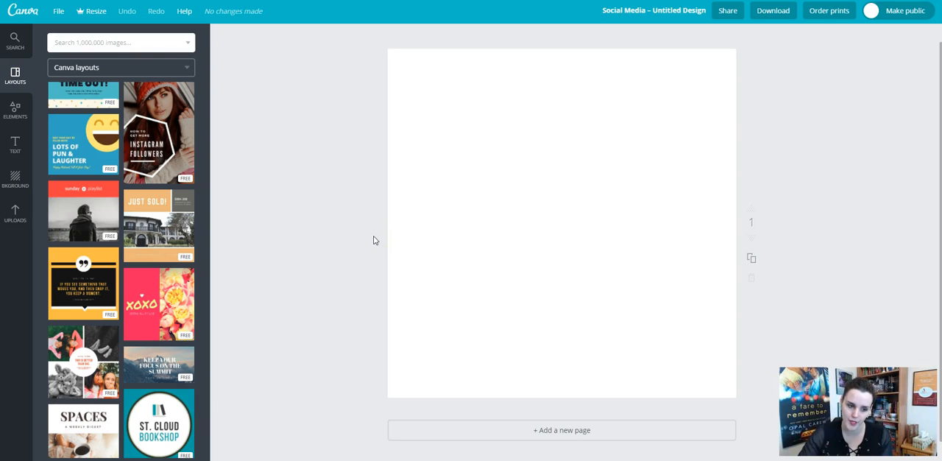
click(76, 290)
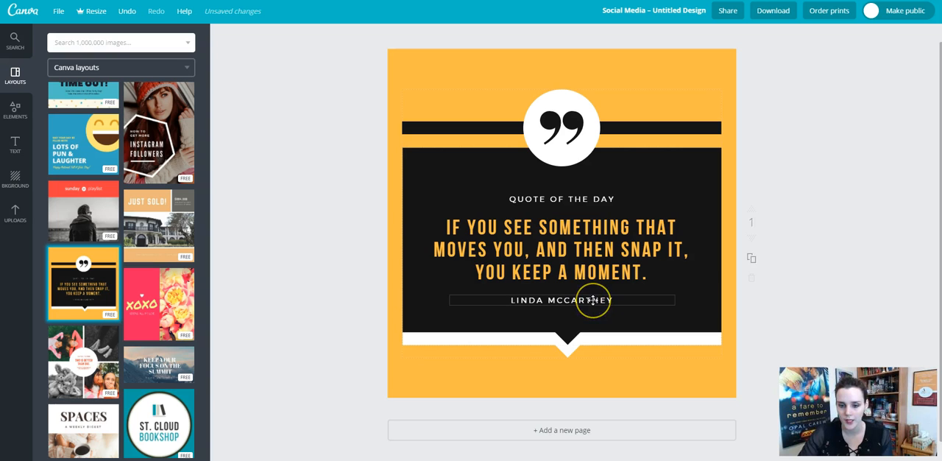
Recolor the yellow page background with the purple #b760e6 from the default palette.
click(604, 293)
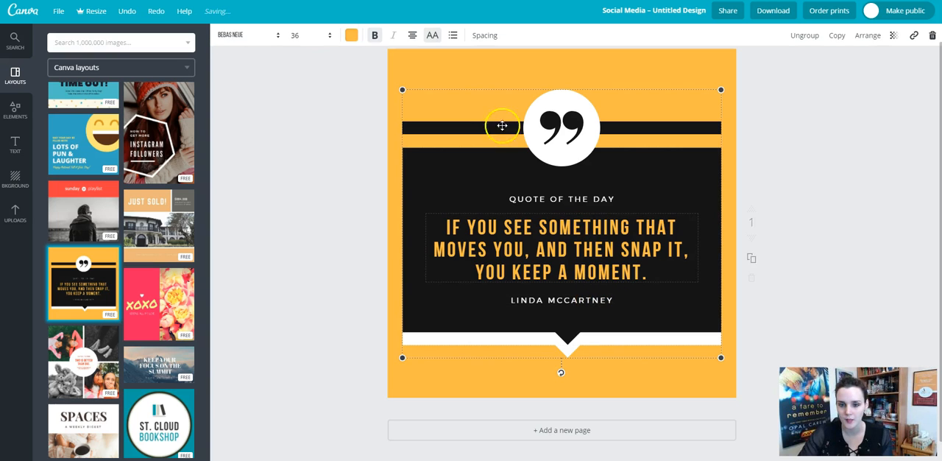
click(496, 69)
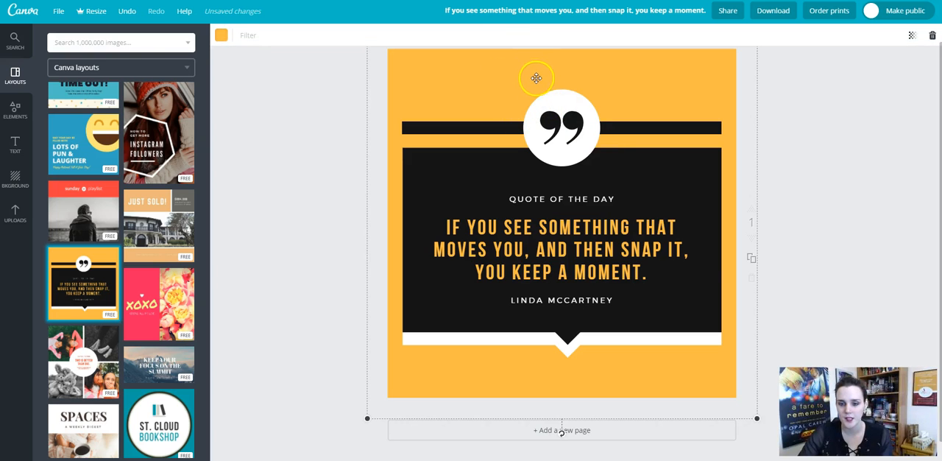
click(477, 74)
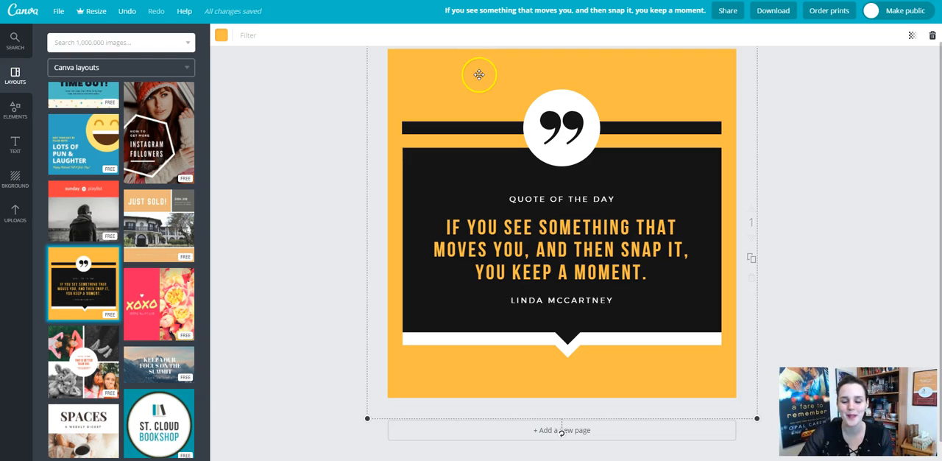
click(479, 76)
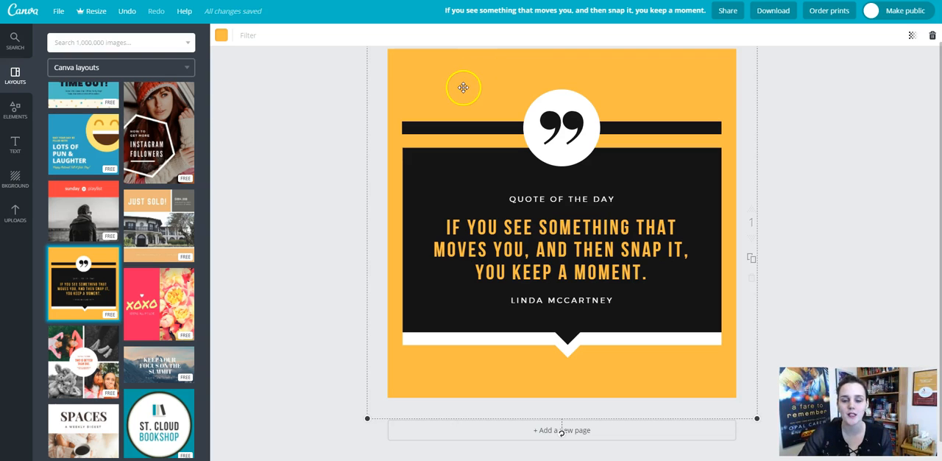
click(222, 36)
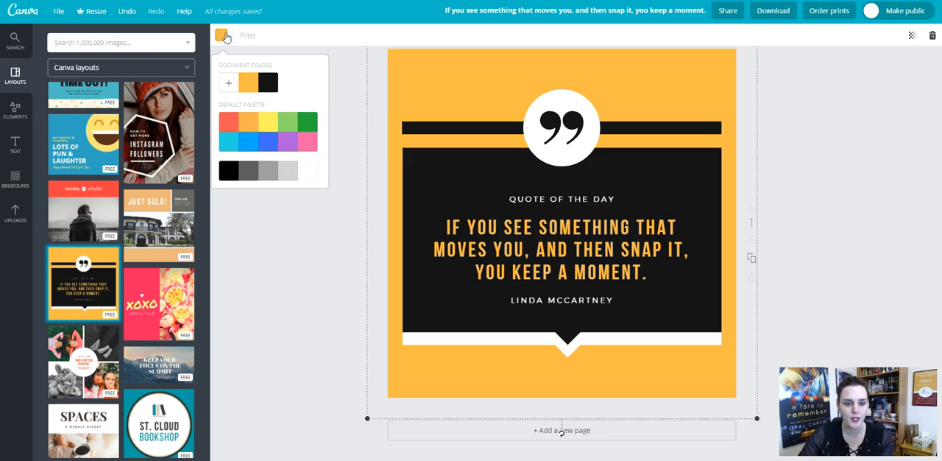
click(287, 140)
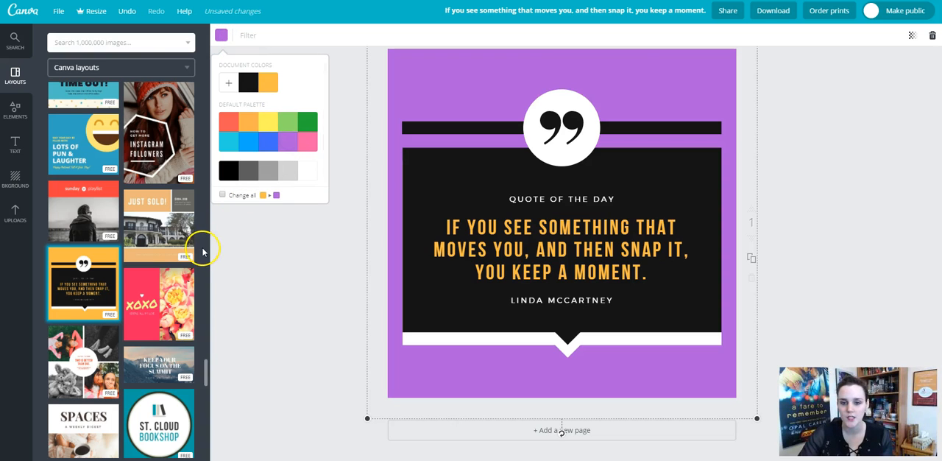
click(309, 164)
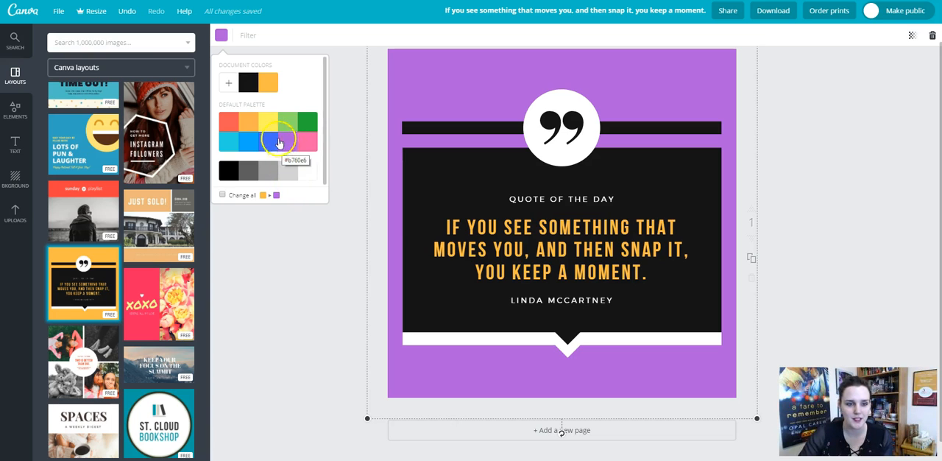
Set the page background to a custom pink with the color code e6acd8.
click(228, 83)
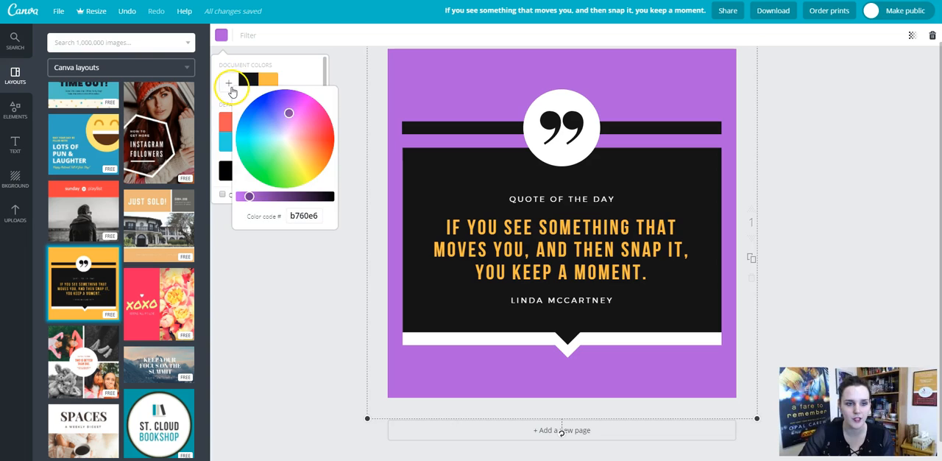
click(290, 117)
drag(290, 117, 293, 131)
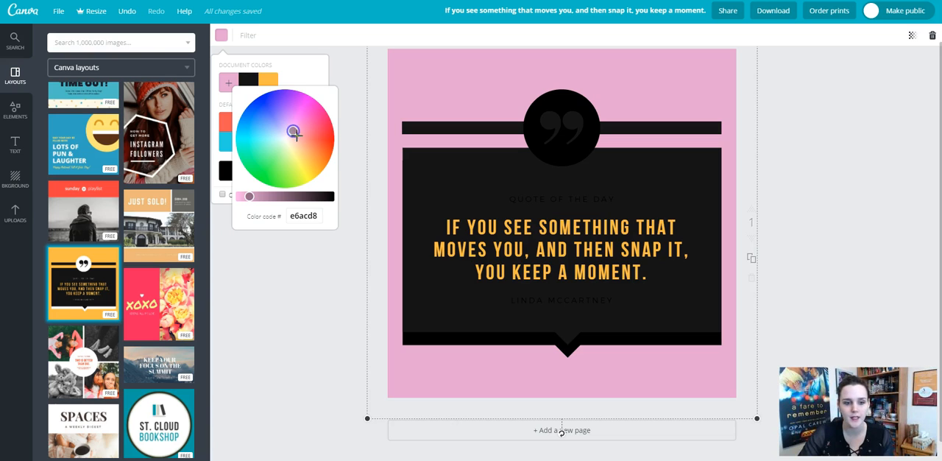
click(292, 267)
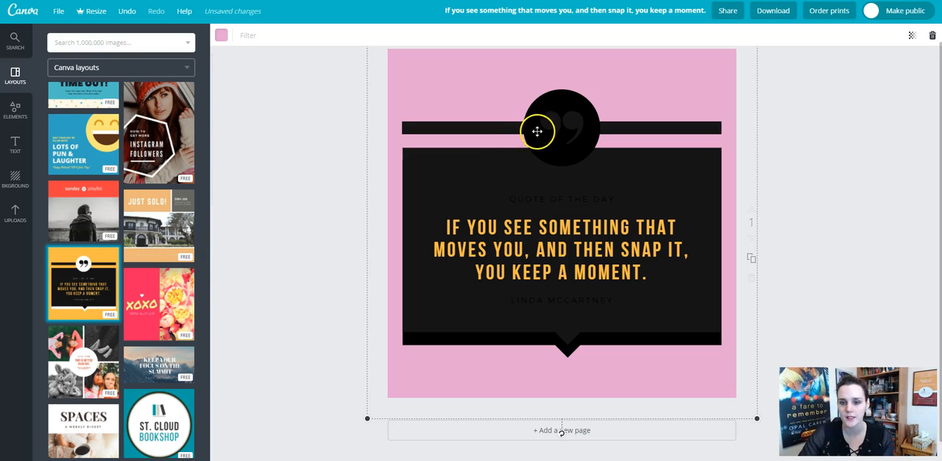
Recolor the quotation mark inside the circle white.
click(541, 131)
click(223, 36)
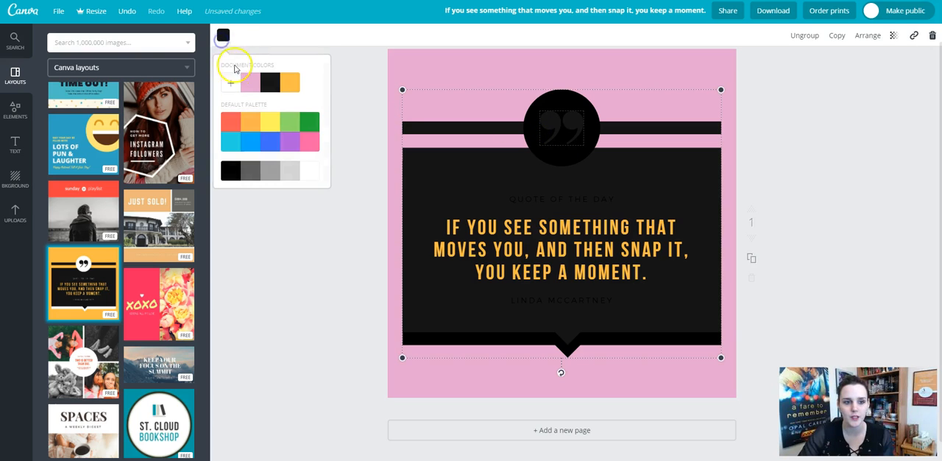
click(323, 259)
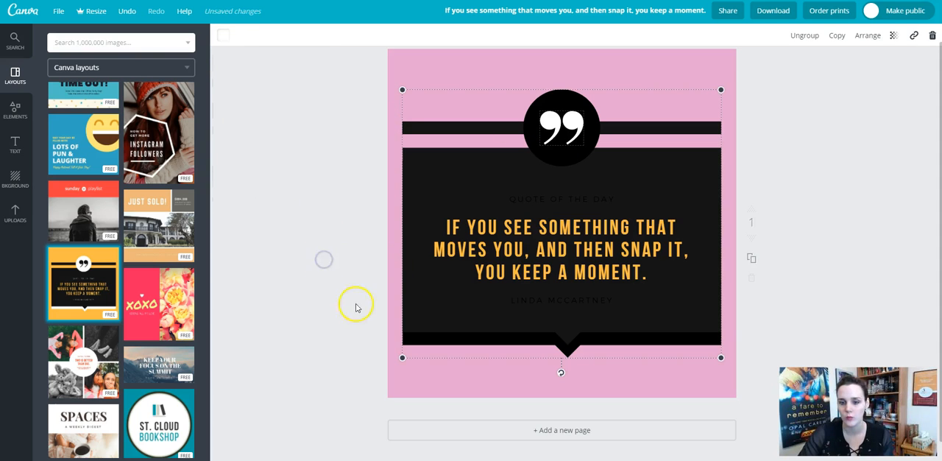
Recolor the full main quote text white.
click(519, 263)
click(540, 302)
click(534, 343)
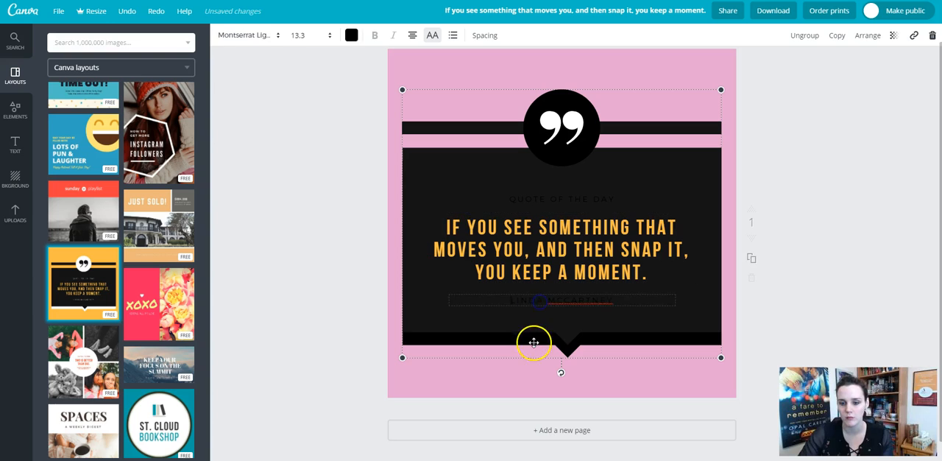
click(467, 381)
click(542, 234)
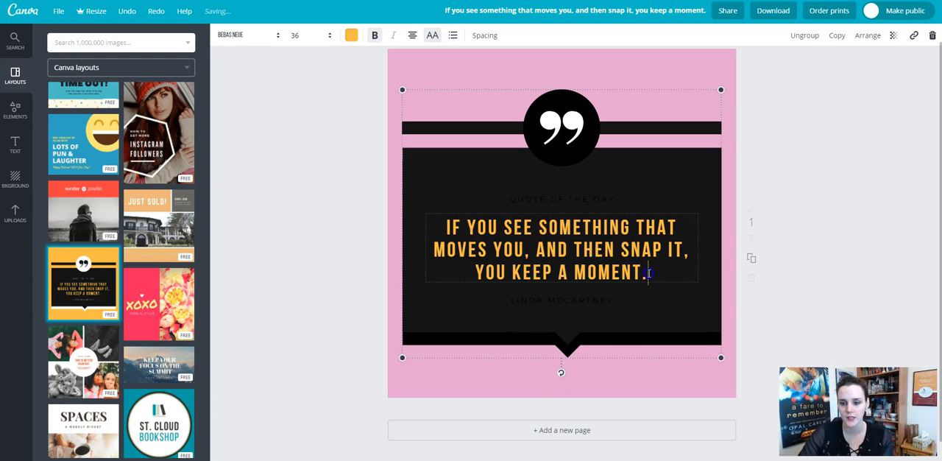
drag(648, 274, 444, 229)
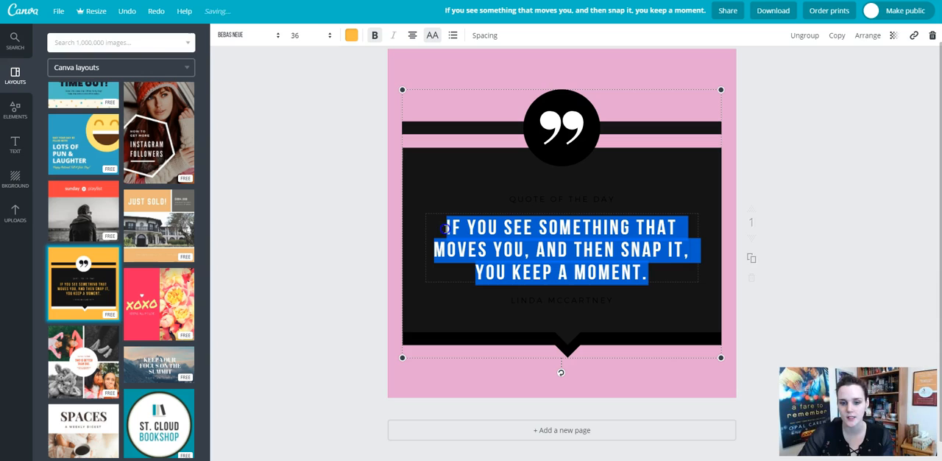
click(356, 36)
click(438, 175)
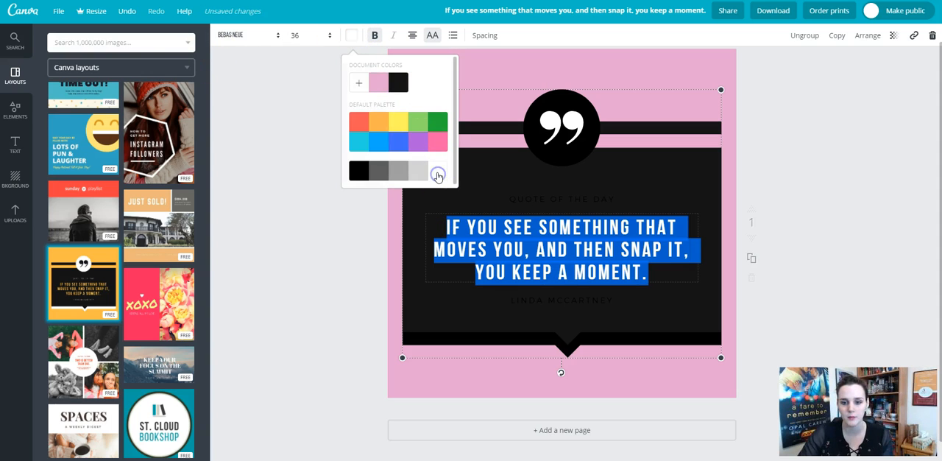
click(358, 226)
Delete the dark grey panel behind the quote text and shift the quote group slightly upward.
click(597, 196)
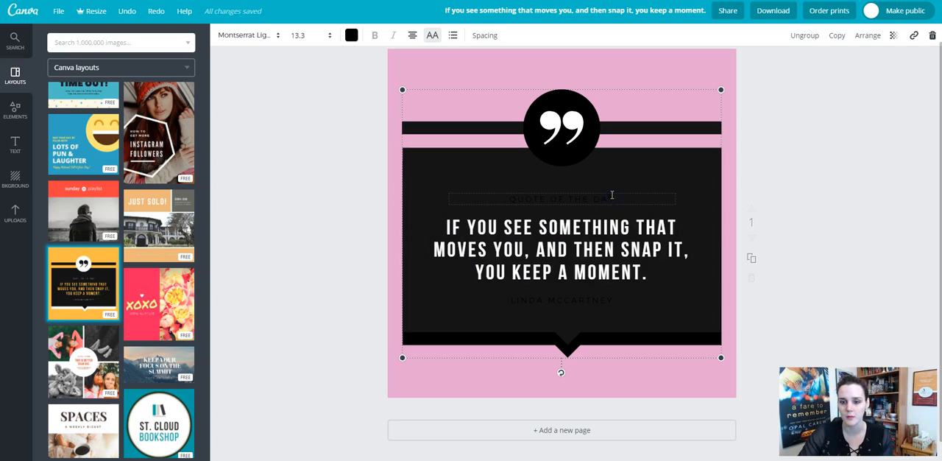
click(611, 191)
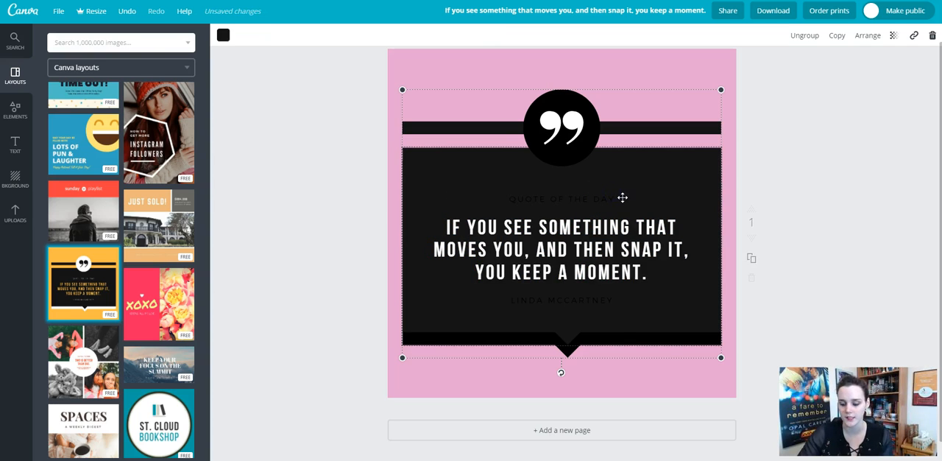
key(Delete)
drag(593, 309, 597, 312)
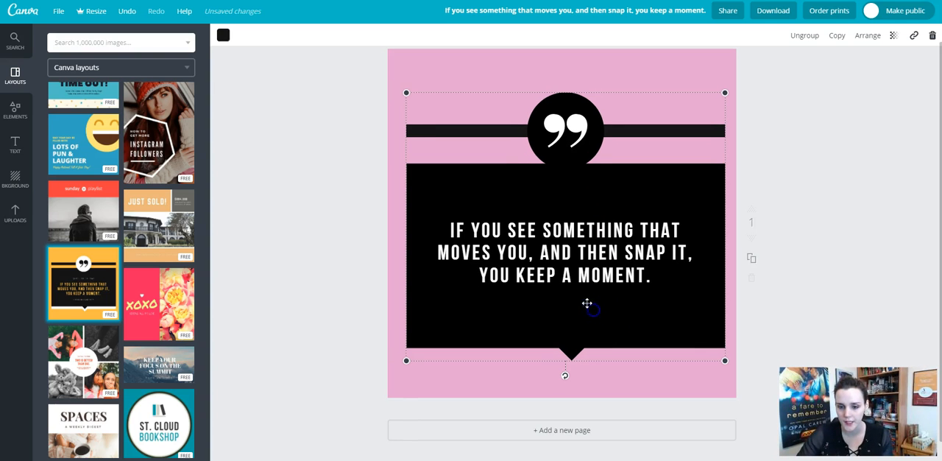
drag(556, 291, 556, 279)
Recolor the full attribution line below the main quote white.
click(649, 288)
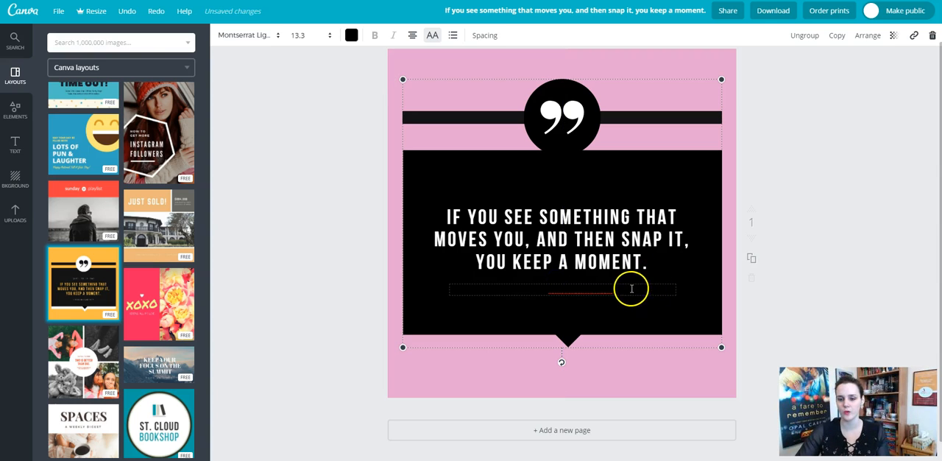
key(Delete)
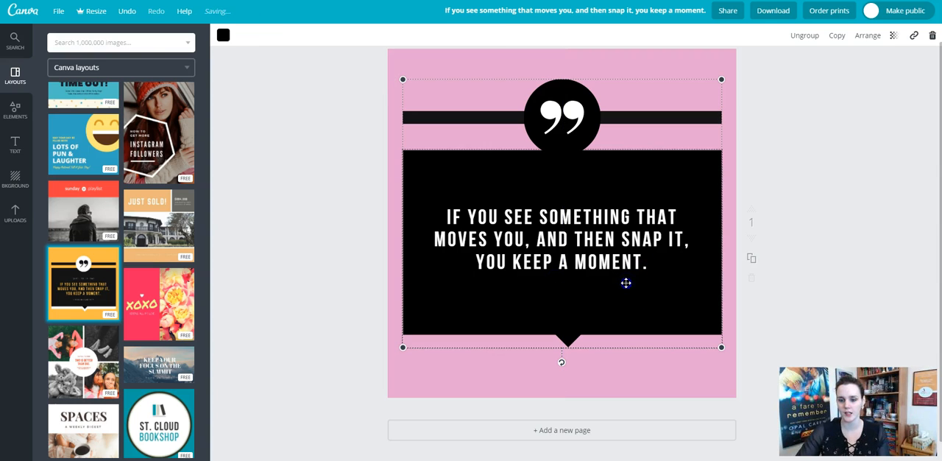
click(623, 294)
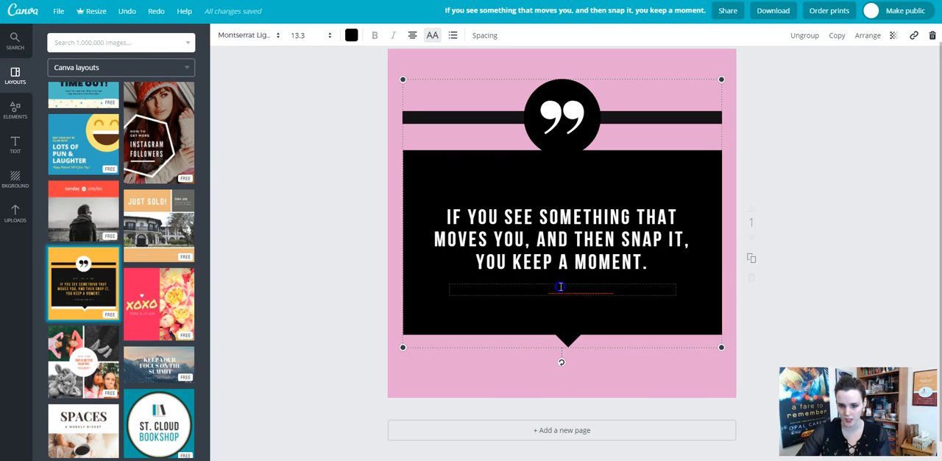
drag(519, 291, 570, 287)
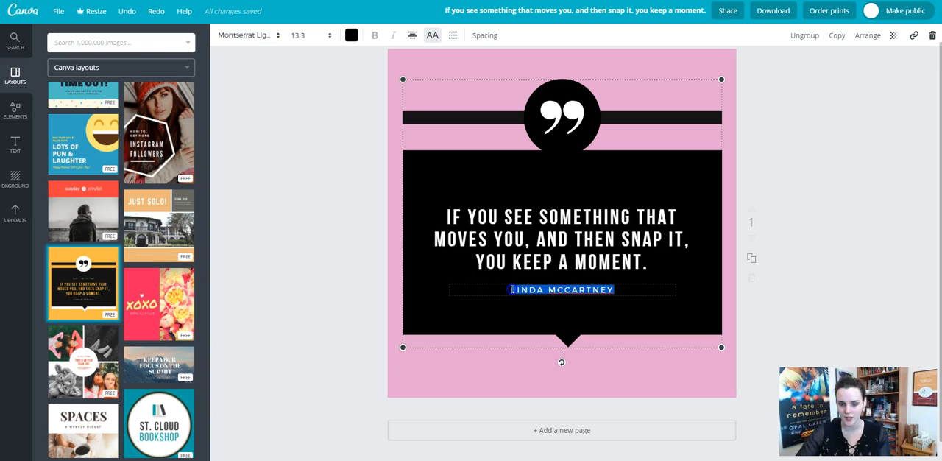
click(351, 35)
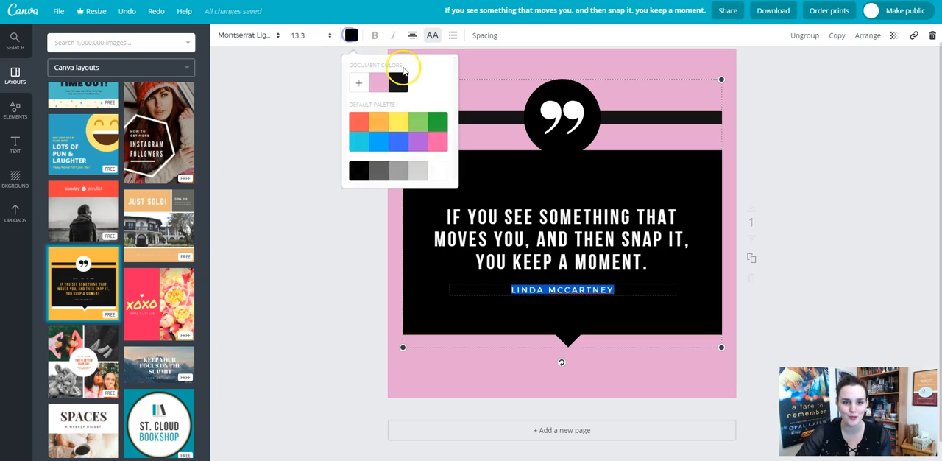
click(438, 171)
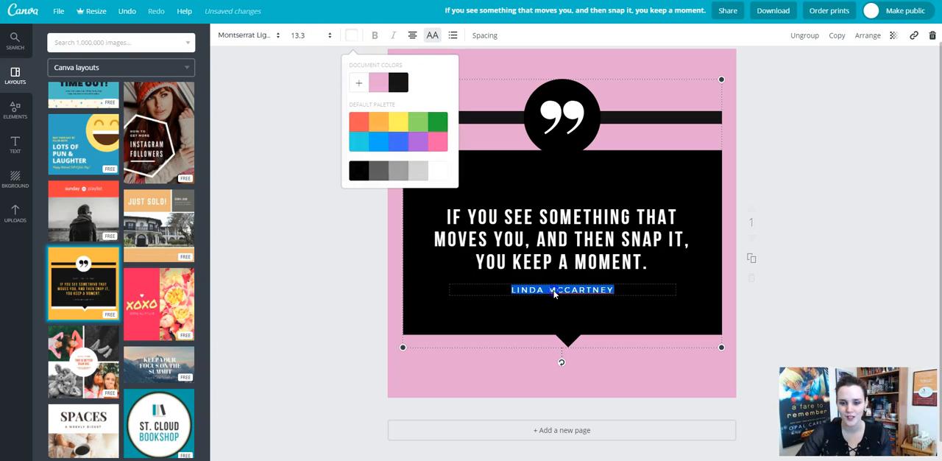
click(611, 293)
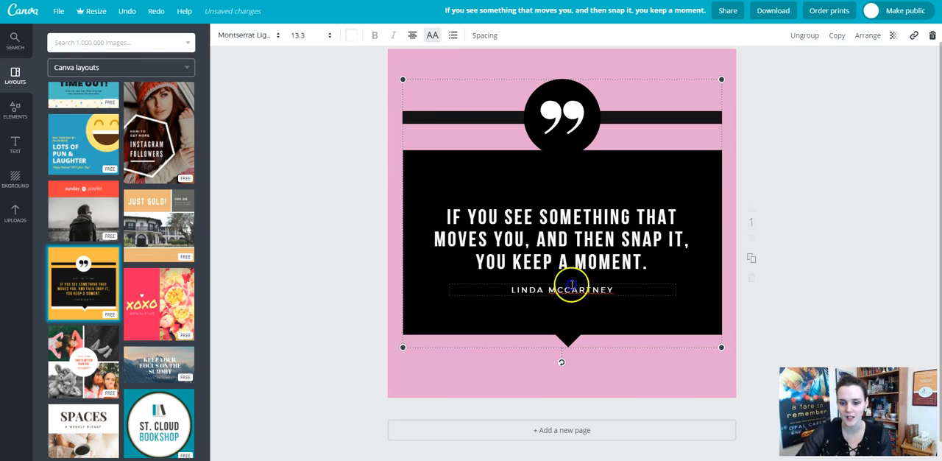
Replace the surname in the attribution line below the quote with a different surname, keeping the first name.
click(617, 289)
click(631, 296)
key(BackSpace)
key(BackSpace)
key(BackSpace)
key(BackSpace)
key(BackSpace)
key(BackSpace)
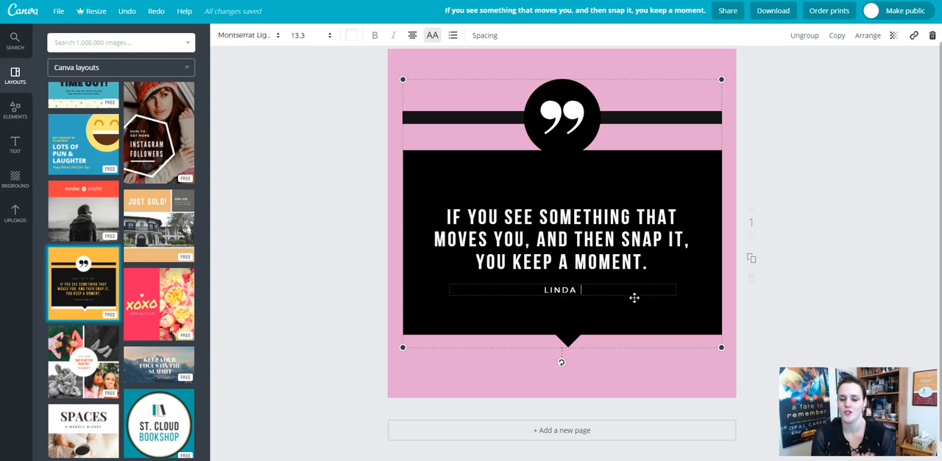
text(GRACCE)
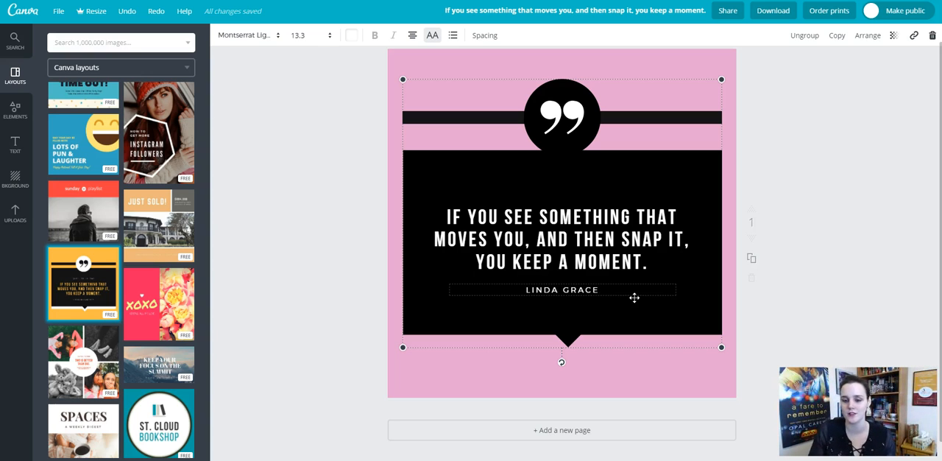
Duplicate the whole quote group and delete the black speech panel from the copy.
click(584, 237)
click(653, 256)
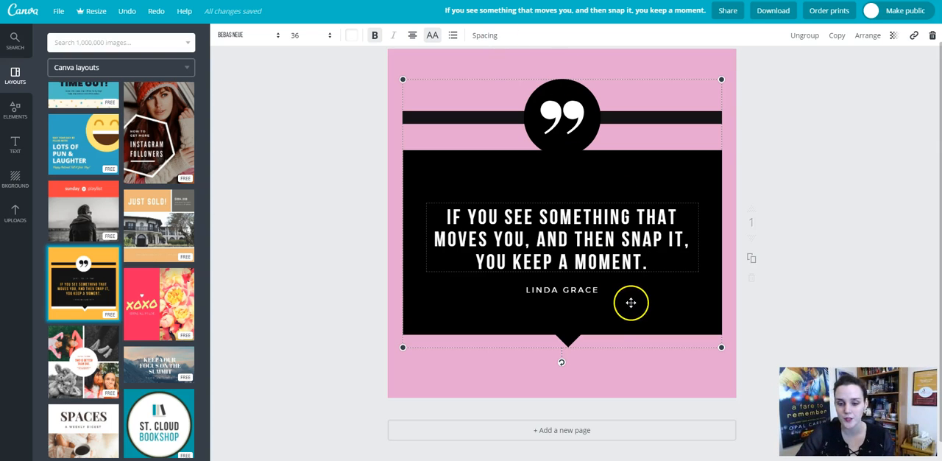
click(572, 284)
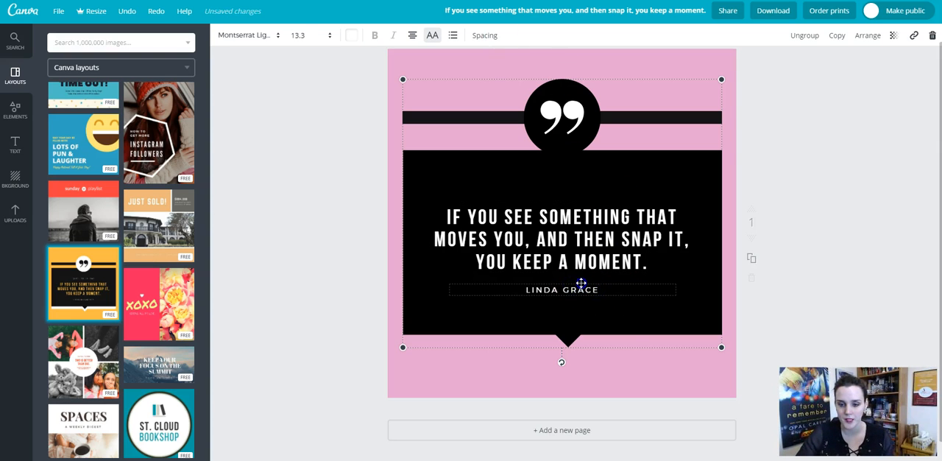
click(581, 279)
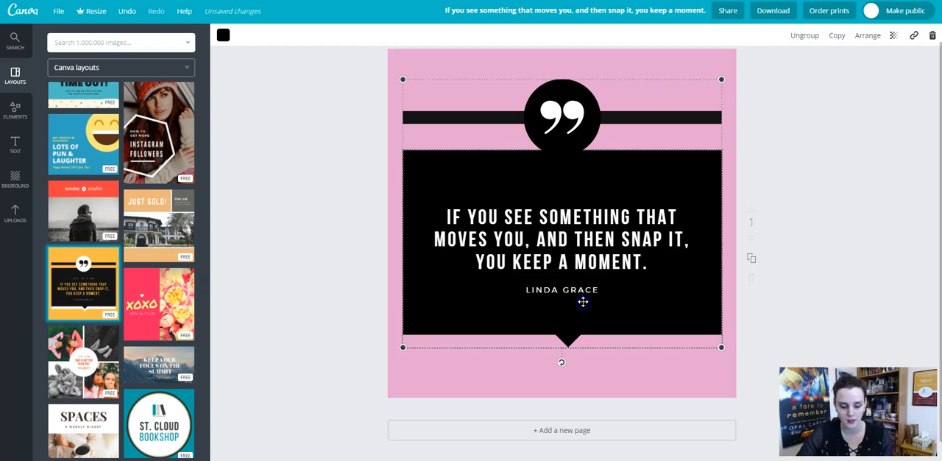
key(ctrl+d)
click(577, 182)
key(Delete)
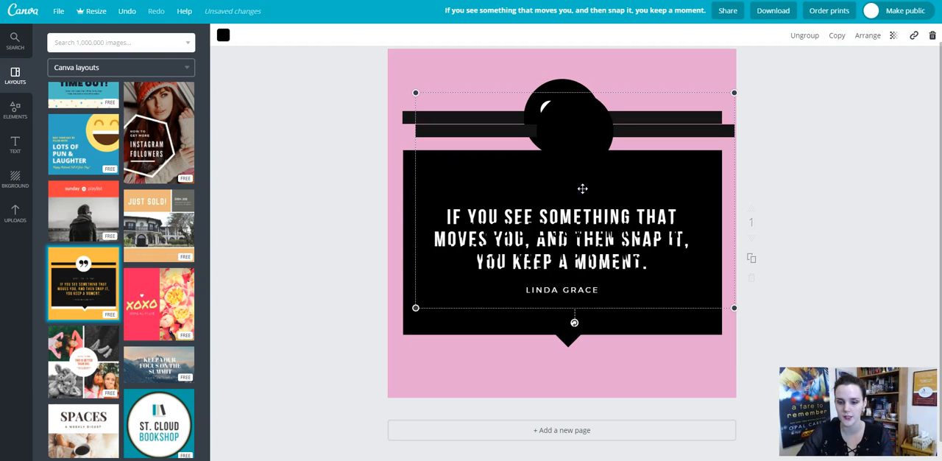
Shift the duplicated group slightly, then delete its circle with the quotation mark and its horizontal bar.
click(584, 250)
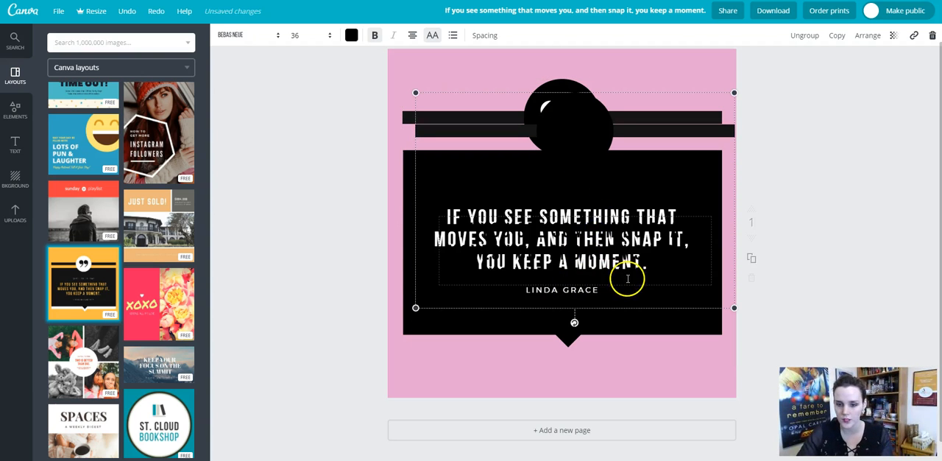
click(573, 313)
key(Delete)
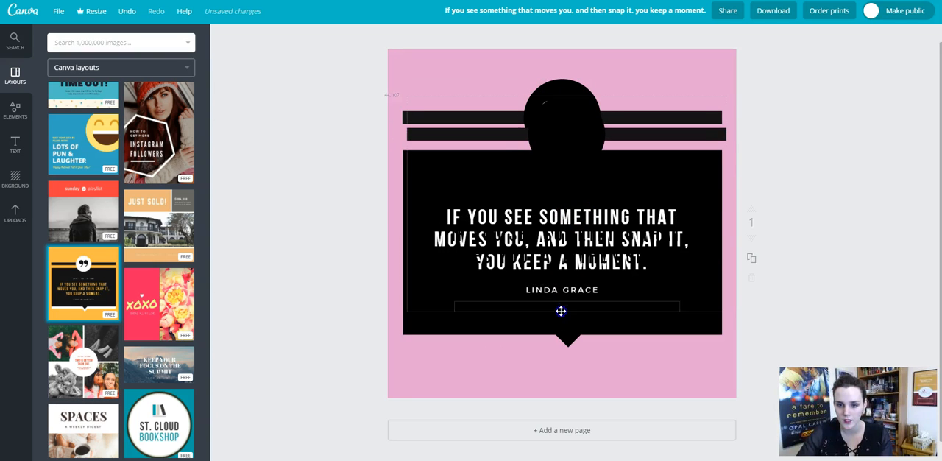
click(563, 139)
click(631, 99)
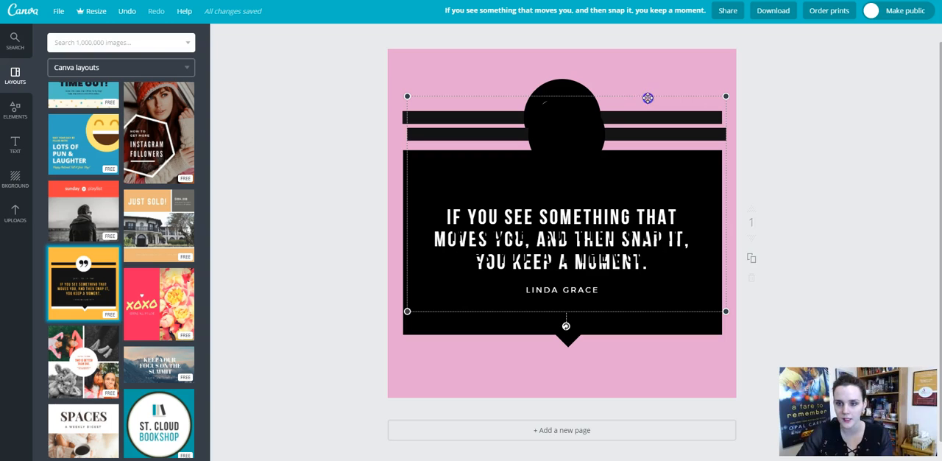
click(562, 133)
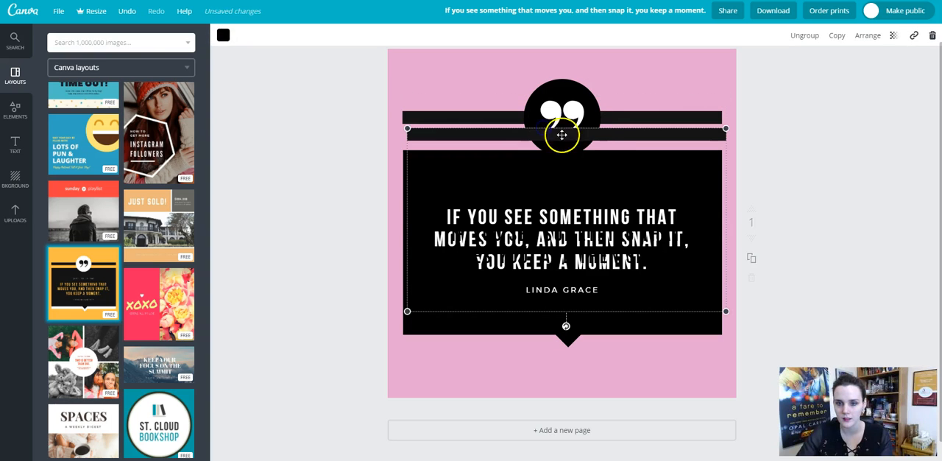
click(532, 133)
key(Delete)
Delete the black speech panel behind the original quote and remove the remaining duplicate text group with the black lettering.
click(534, 198)
key(Delete)
drag(557, 254, 562, 303)
click(562, 303)
click(562, 255)
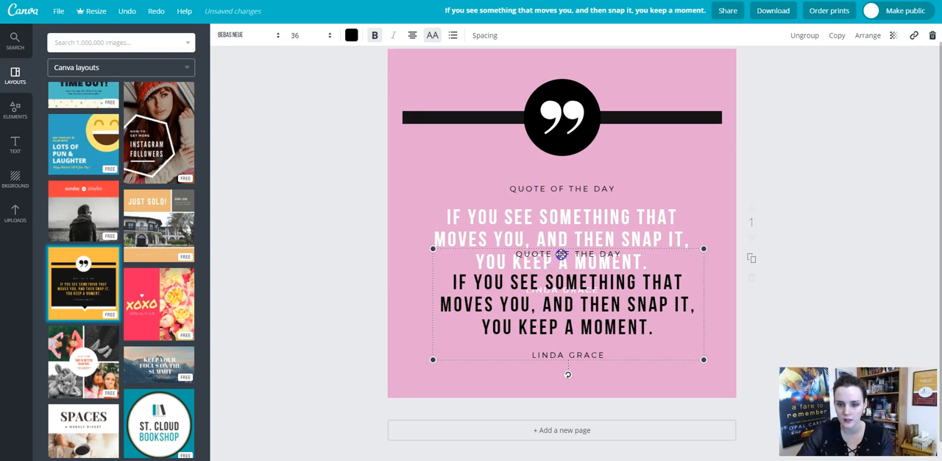
click(586, 288)
click(631, 360)
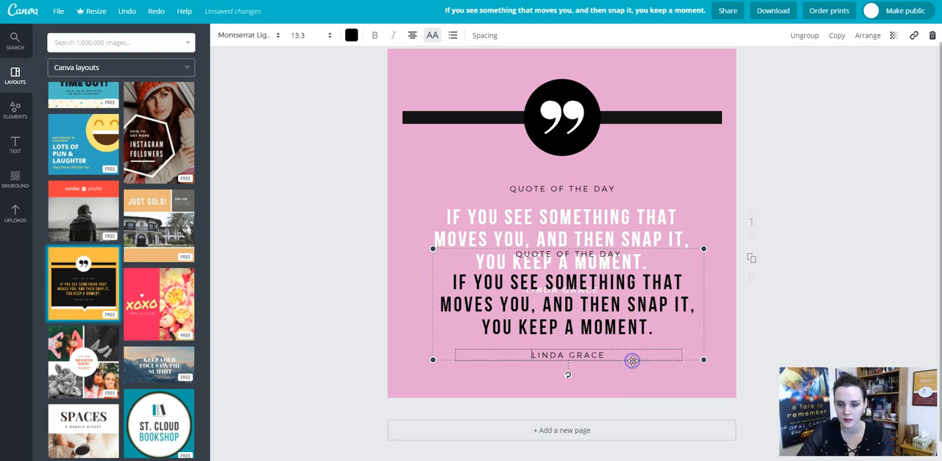
click(663, 358)
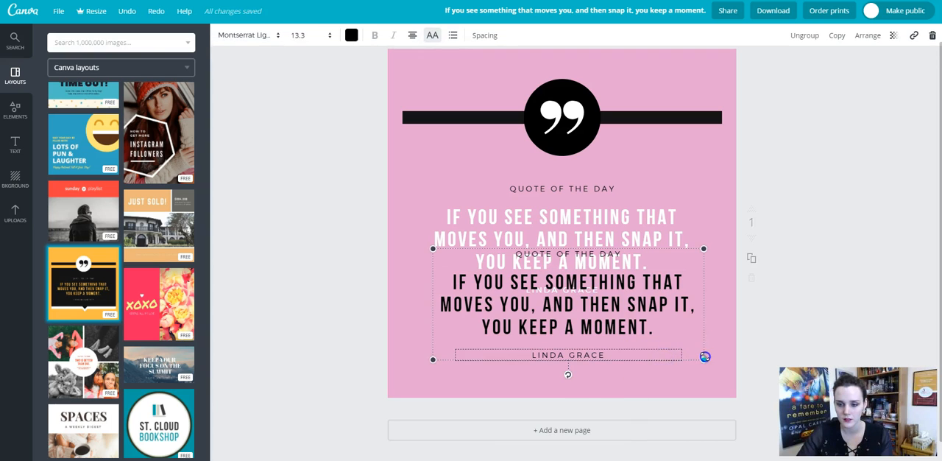
drag(704, 358, 707, 353)
key(Delete)
click(660, 352)
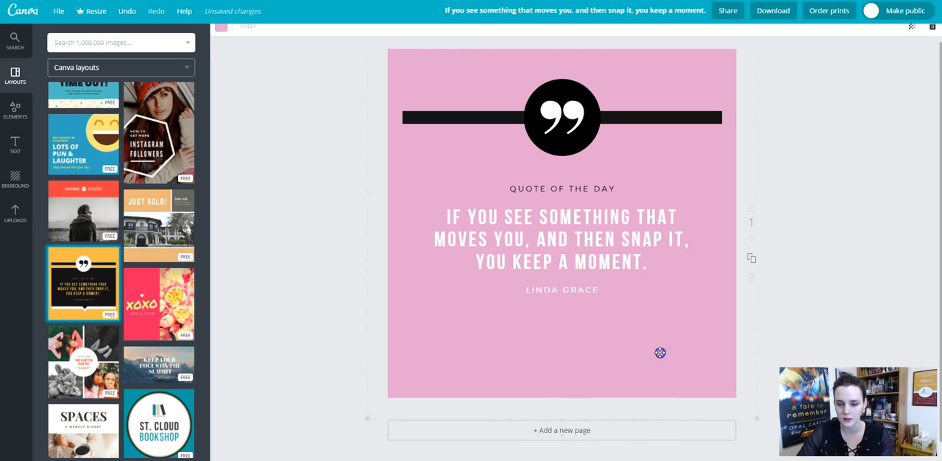
click(660, 344)
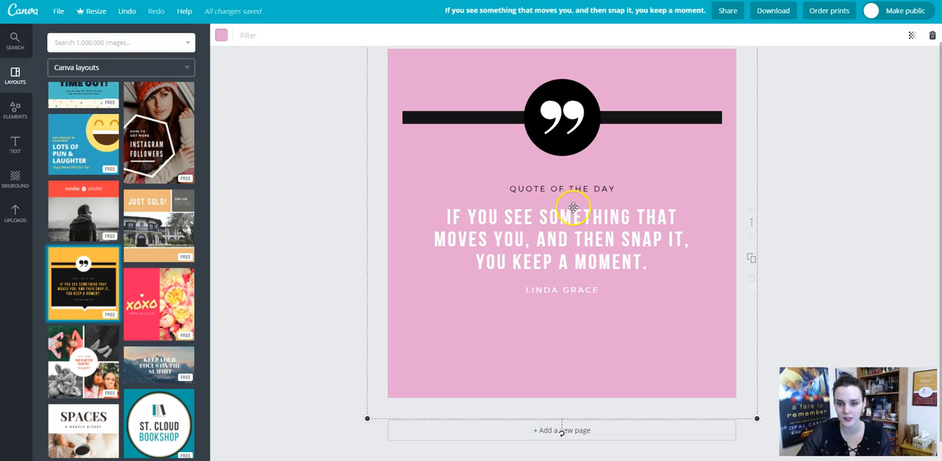
Delete the "QUOTE OF THE DAY" line above the main quote.
click(603, 186)
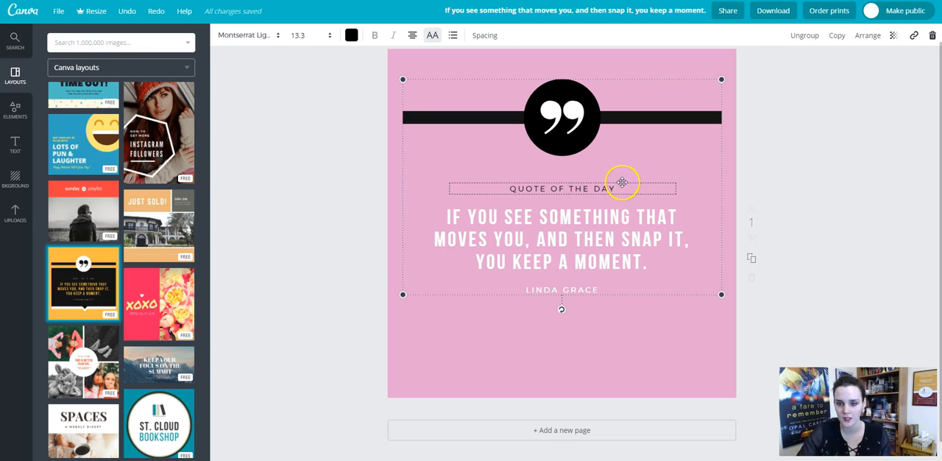
click(619, 188)
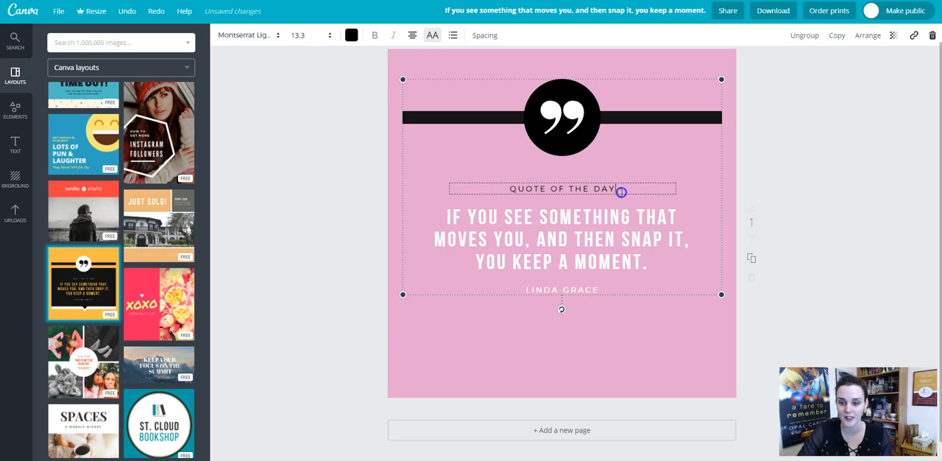
click(624, 181)
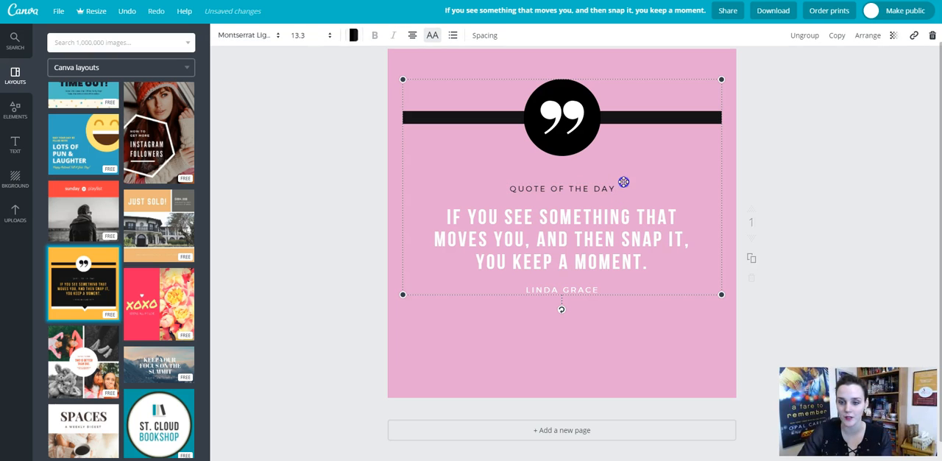
click(608, 188)
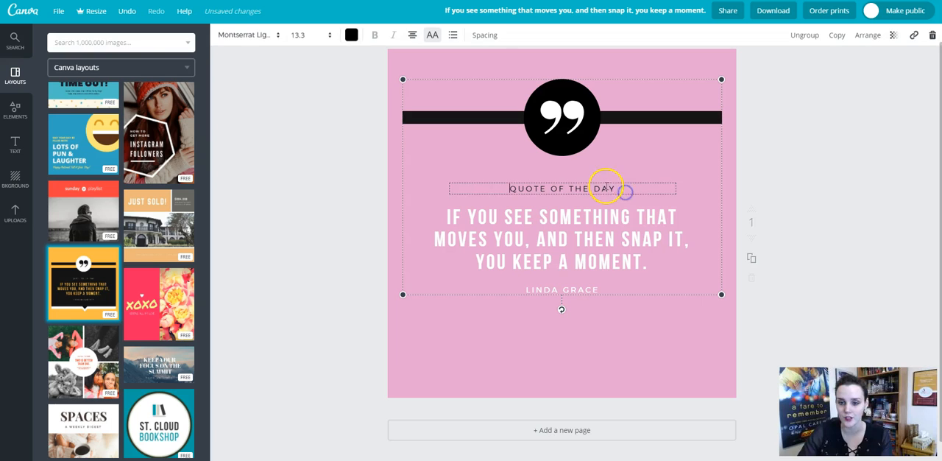
click(613, 184)
click(613, 184)
click(703, 198)
click(666, 188)
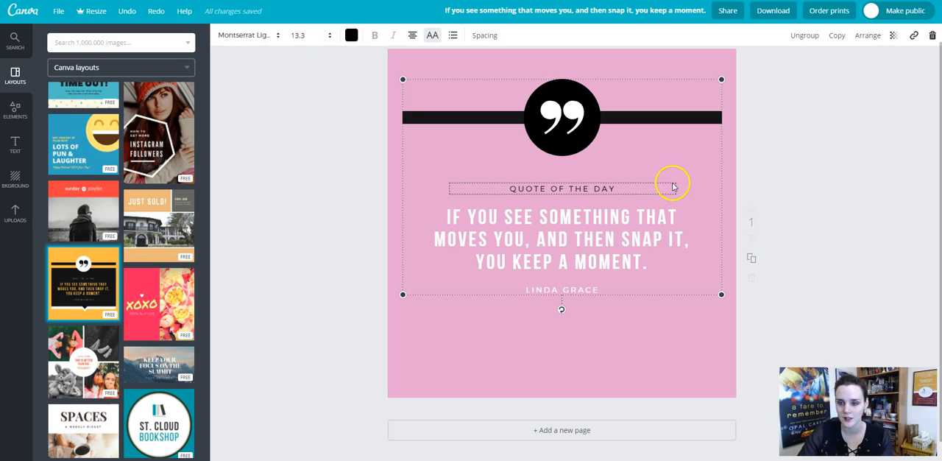
click(672, 185)
click(511, 186)
drag(512, 186, 643, 185)
key(BackSpace)
click(633, 332)
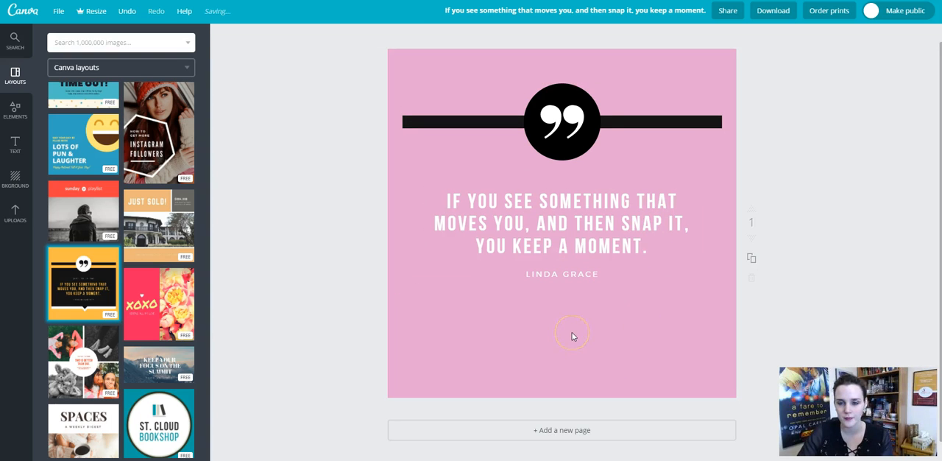
click(574, 273)
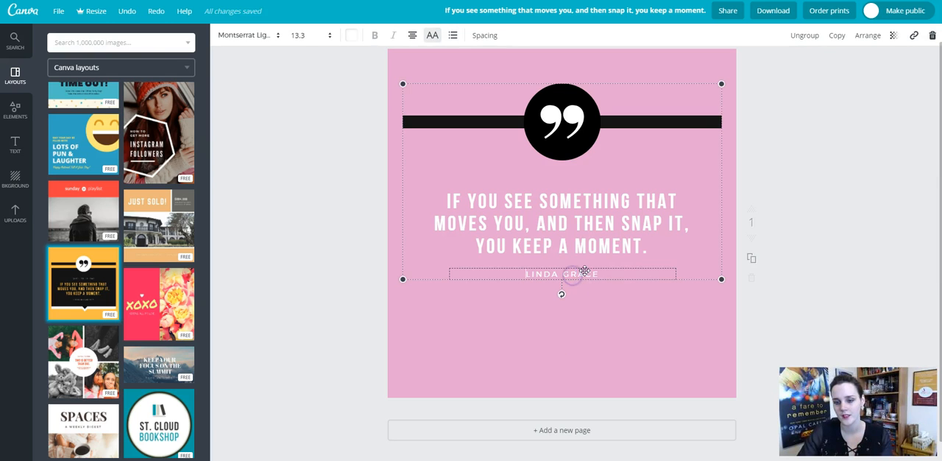
click(590, 267)
click(592, 273)
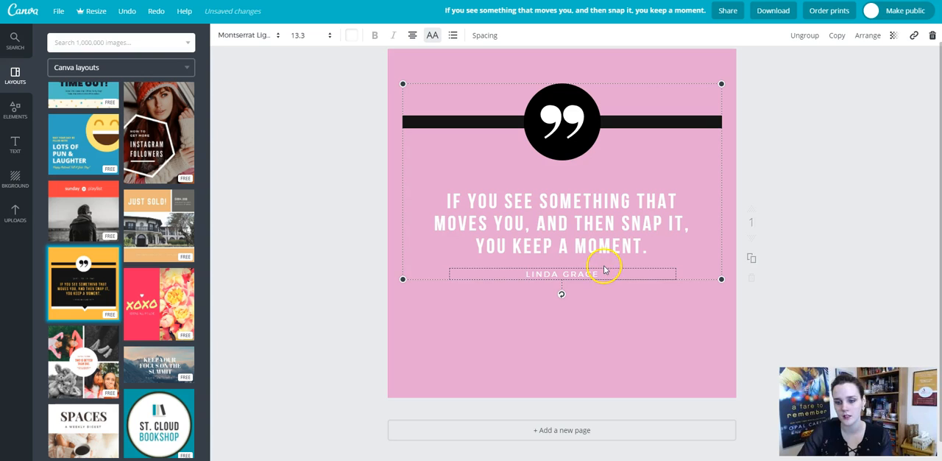
click(599, 293)
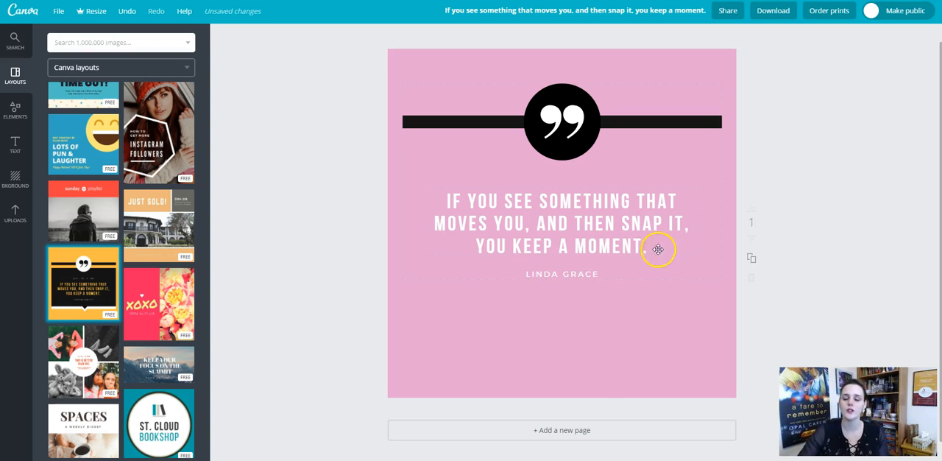
click(547, 331)
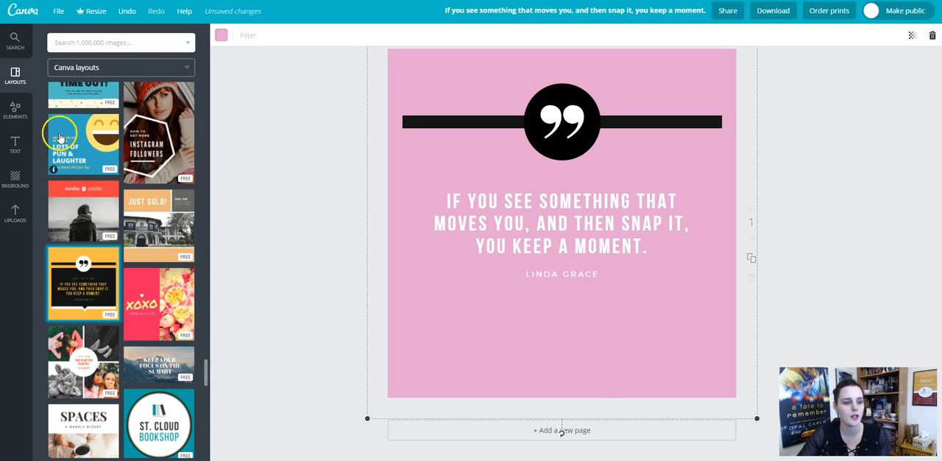
Add a subheading text box and place it centered directly below the attribution line.
click(14, 140)
click(136, 138)
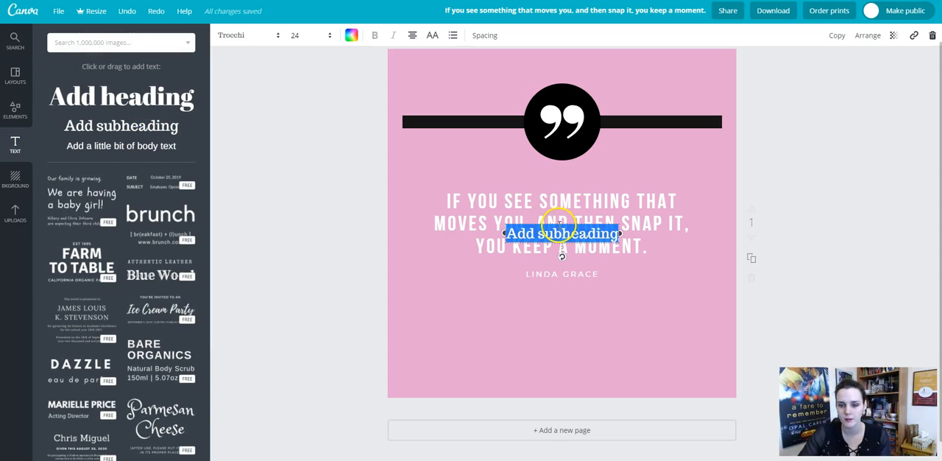
drag(560, 220, 557, 280)
click(608, 290)
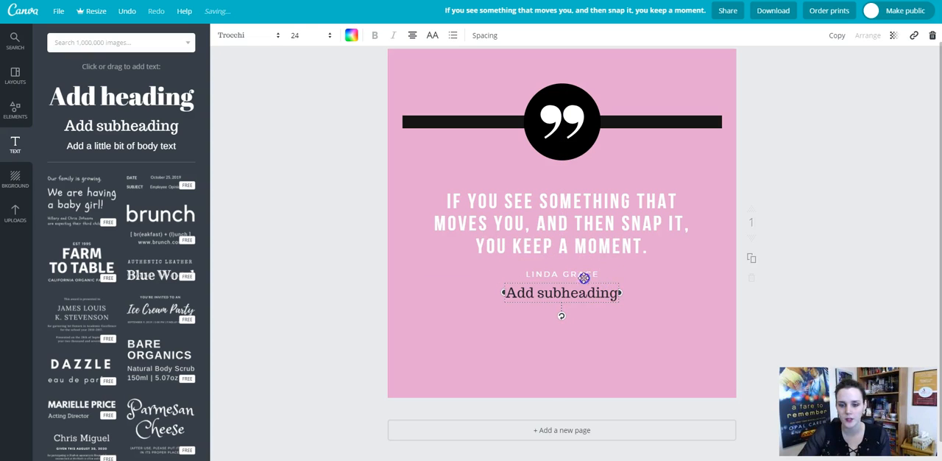
Check the font settings of the attribution line and the main quote text.
click(584, 274)
click(574, 277)
click(572, 272)
click(570, 211)
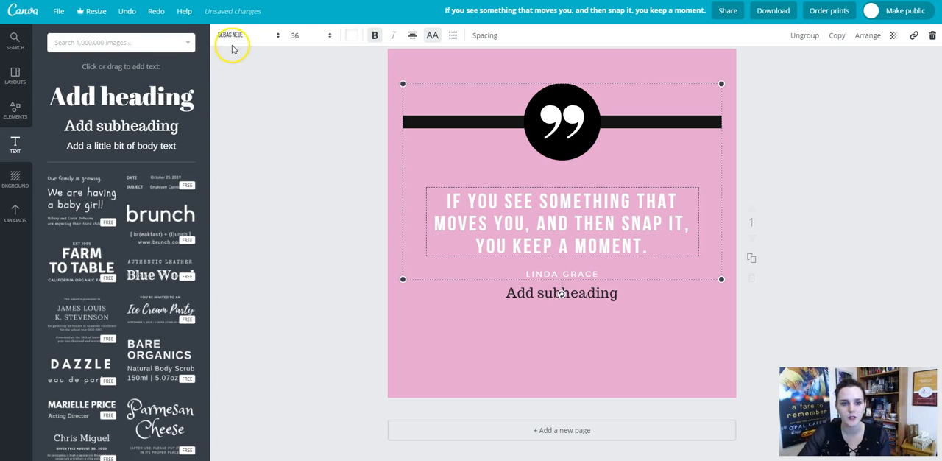
Change the font of the "Add subheading" text to Montserrat Light, matching the attribution line.
click(508, 230)
click(548, 276)
click(549, 277)
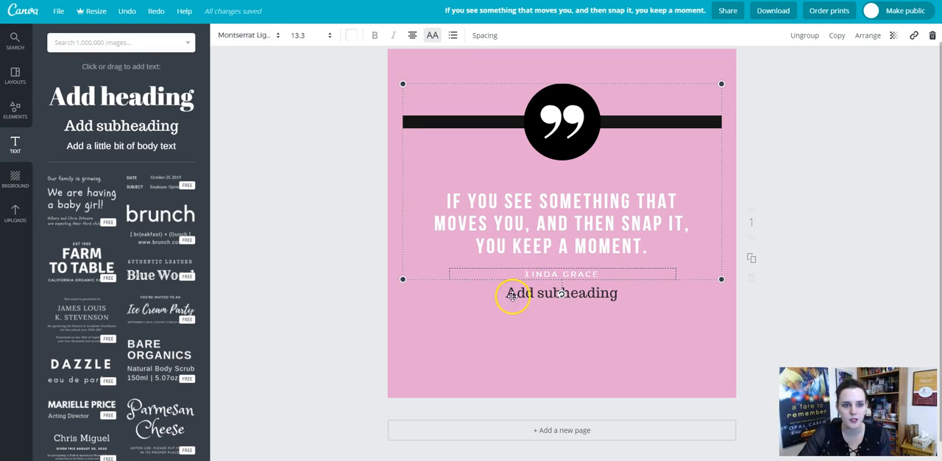
click(574, 298)
click(621, 298)
click(616, 296)
click(615, 295)
drag(615, 295, 502, 293)
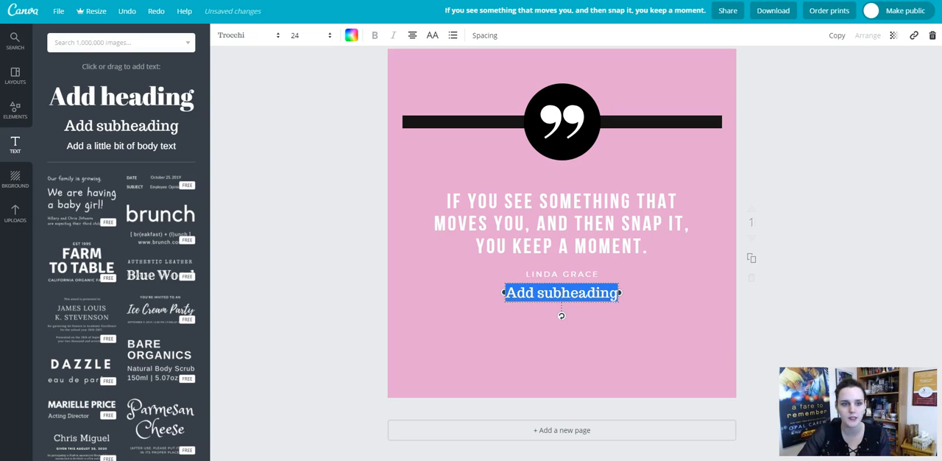
click(255, 38)
click(269, 93)
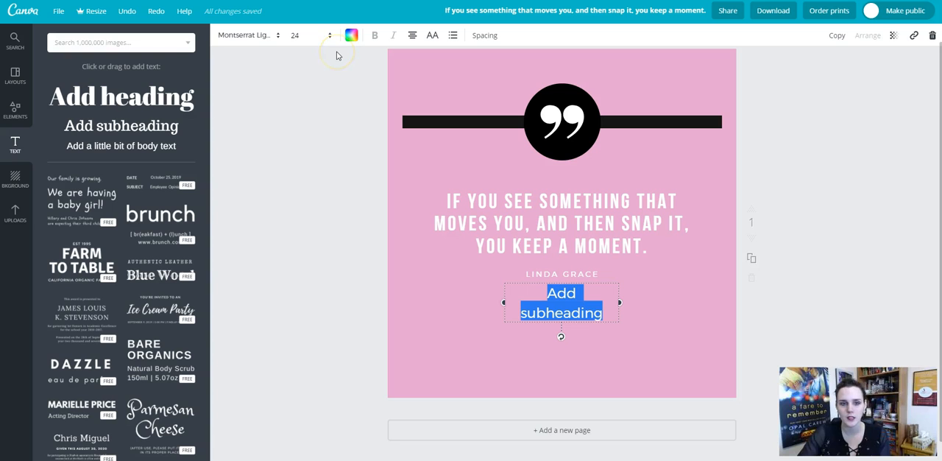
Reduce the subheading's font size, trying 12 and 14 before settling on 16.
click(305, 35)
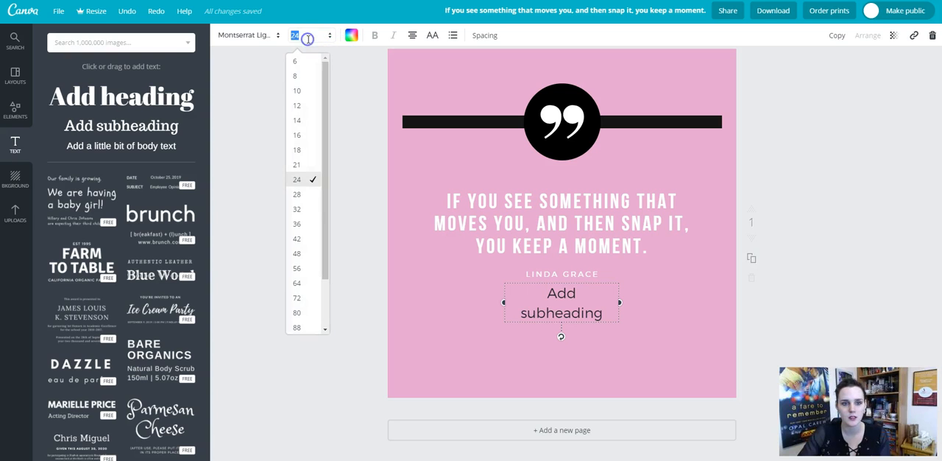
click(303, 107)
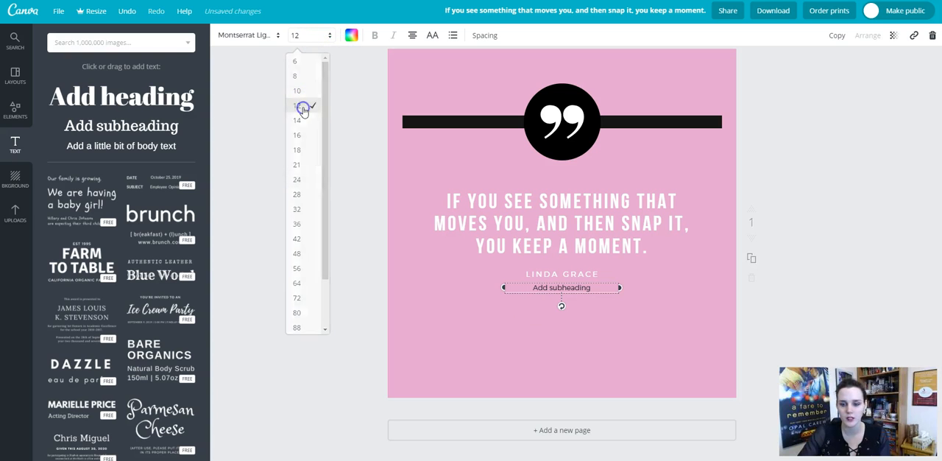
click(304, 37)
click(310, 122)
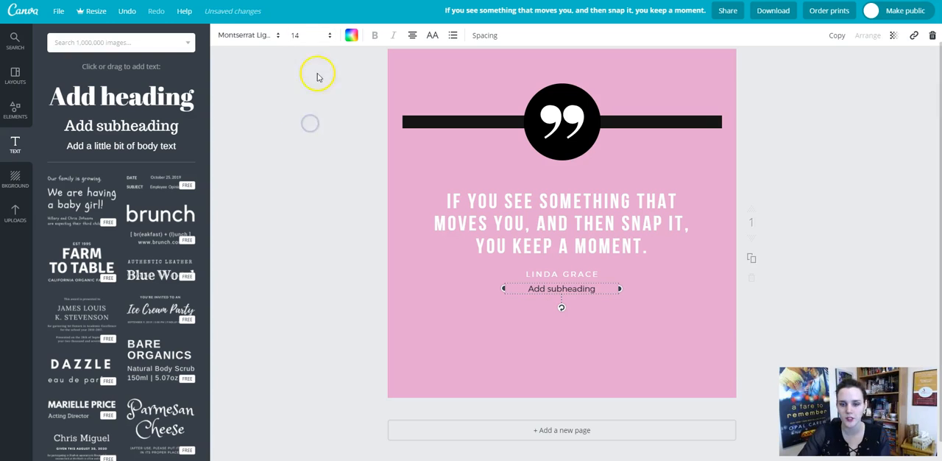
click(306, 36)
click(305, 136)
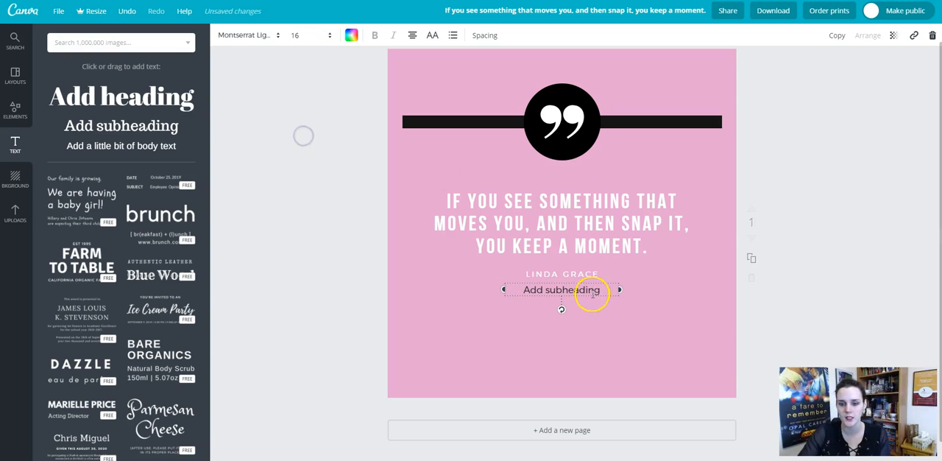
Colour the whole subheading text white.
drag(598, 289, 494, 292)
click(474, 291)
click(597, 288)
click(602, 289)
drag(604, 288, 527, 280)
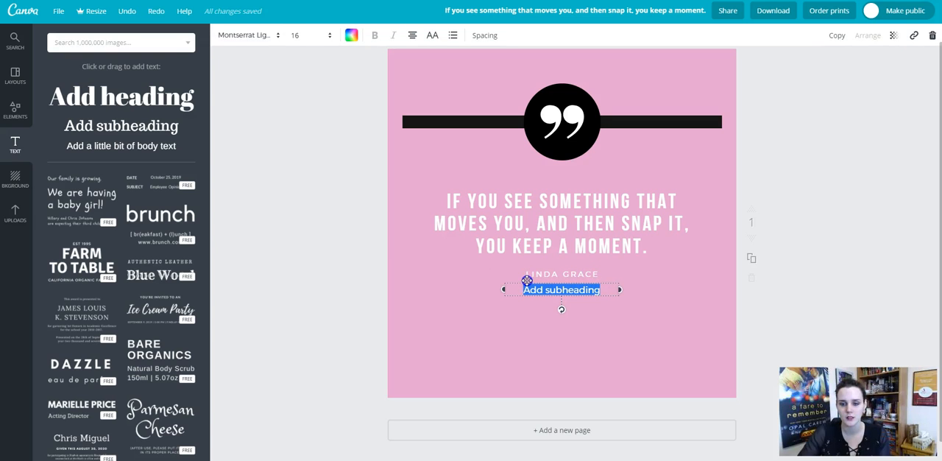
click(351, 34)
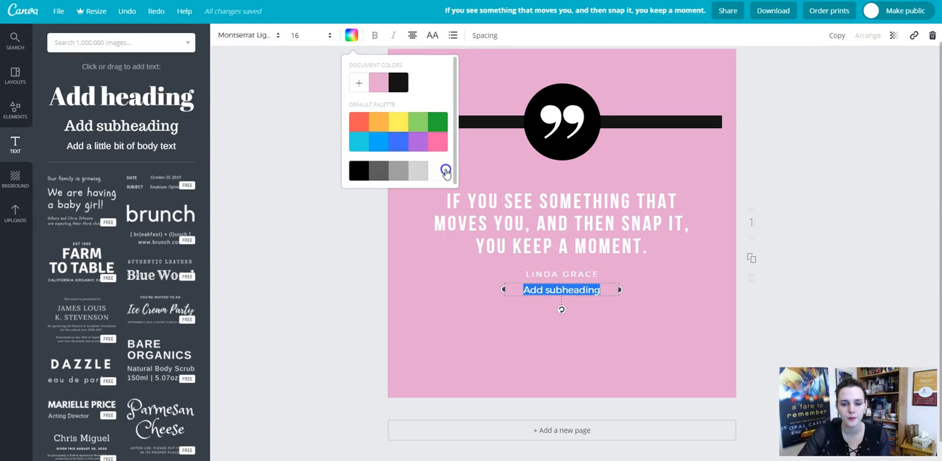
Replace the subheading text with the author's website address, widen its box to fit one line and centre it below the attribution.
text(www.lindagra)
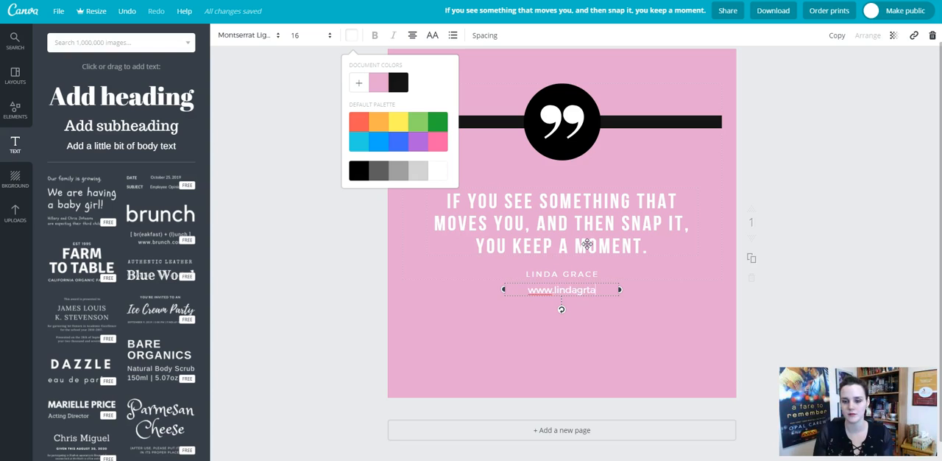
text(or.com)
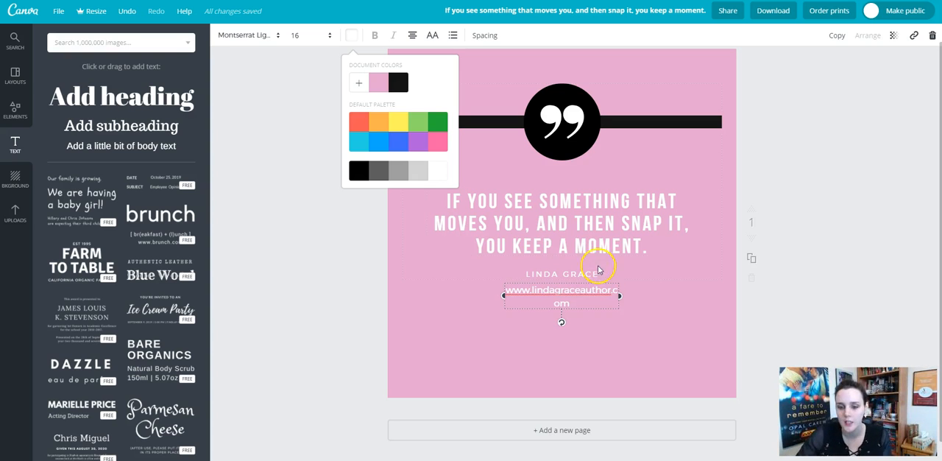
drag(619, 295, 633, 293)
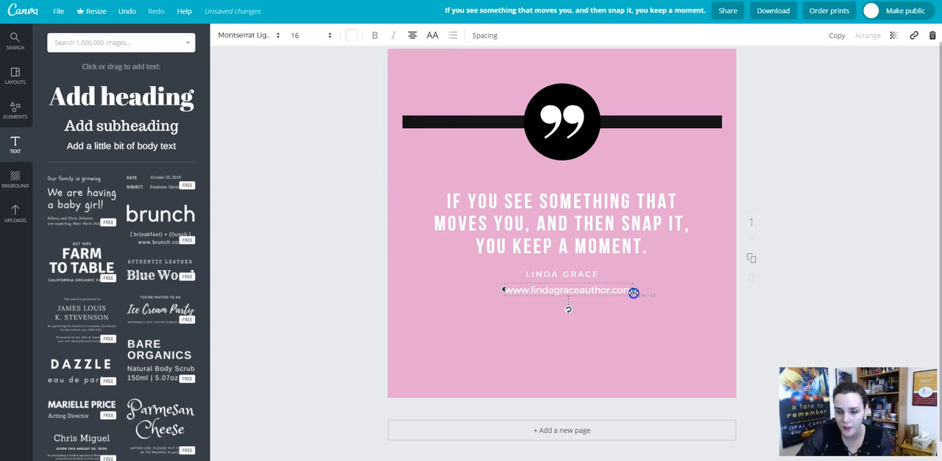
drag(580, 282, 575, 282)
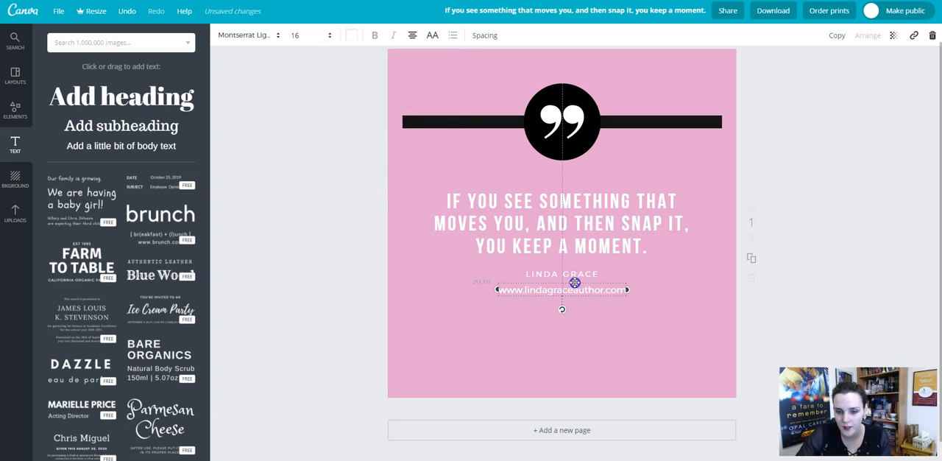
click(596, 332)
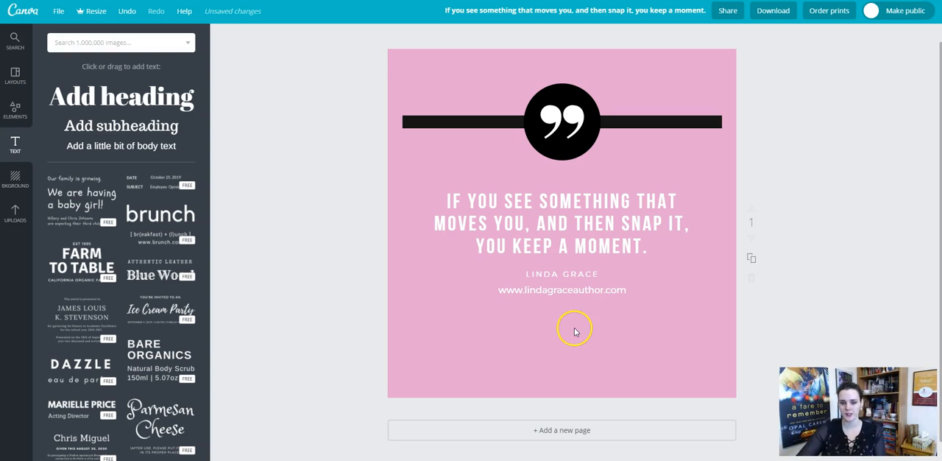
click(579, 293)
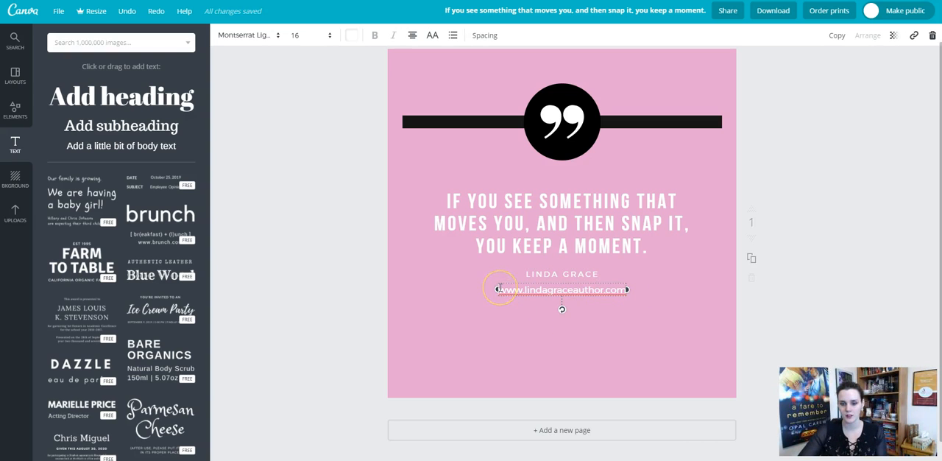
drag(499, 287, 609, 284)
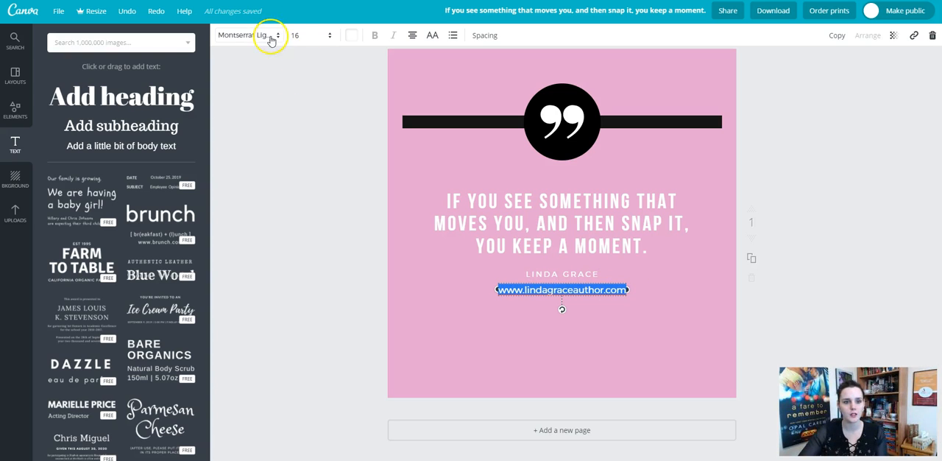
click(572, 295)
click(611, 352)
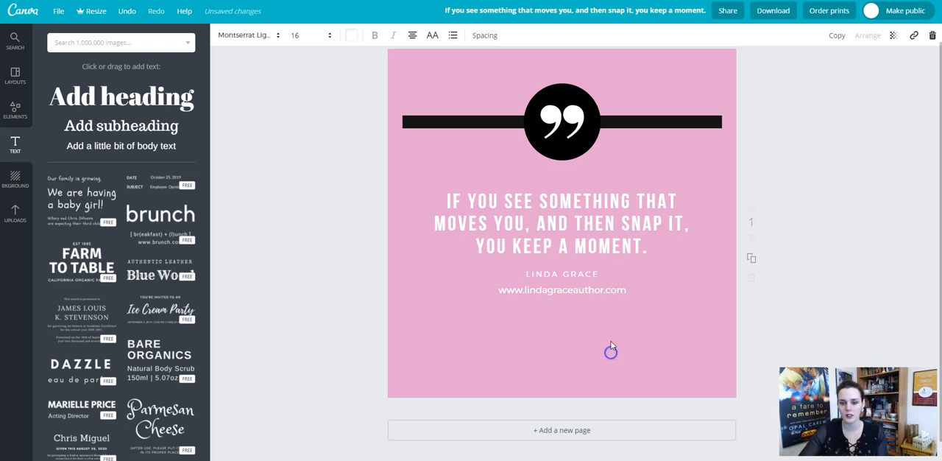
Replace the main quote text with "THE RIGHT PLACE AT THE RIGHT TIME.".
click(595, 212)
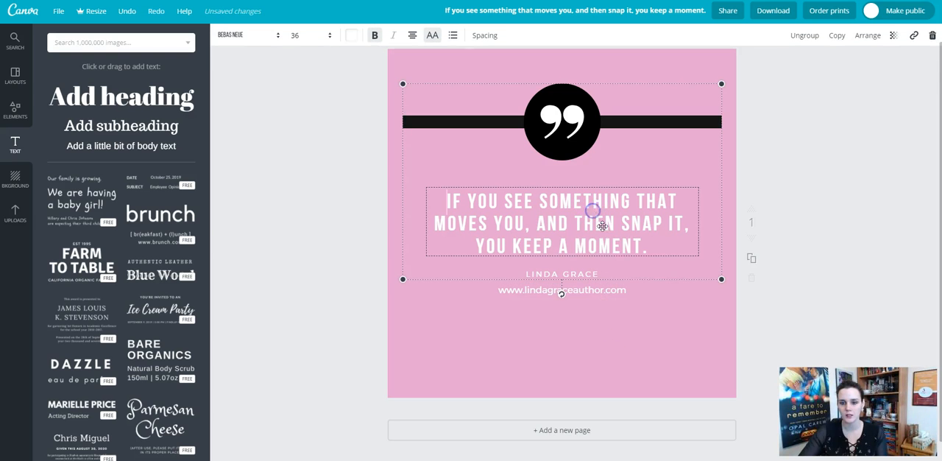
triple_click(655, 243)
drag(652, 243, 448, 200)
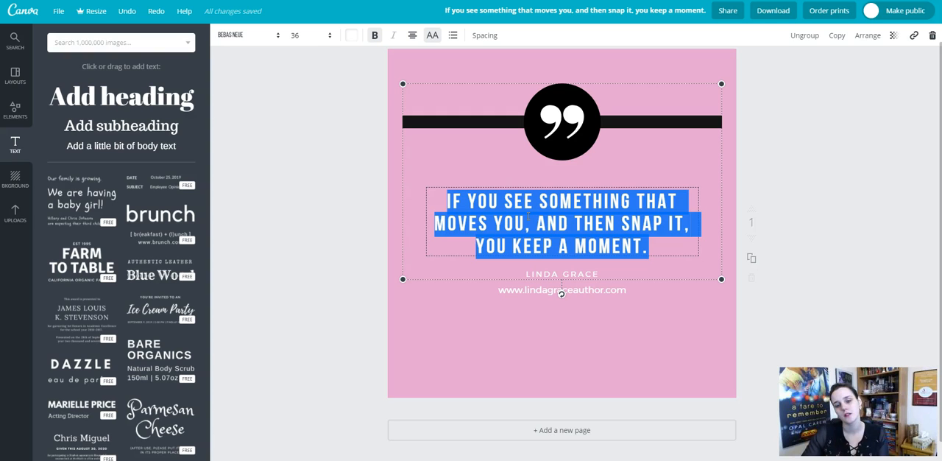
key(BackSpace)
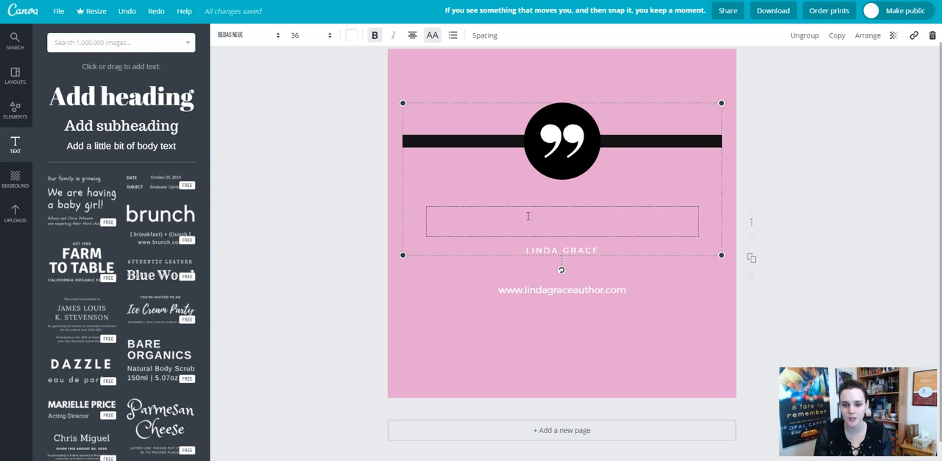
text(HE RIGHT PLA)
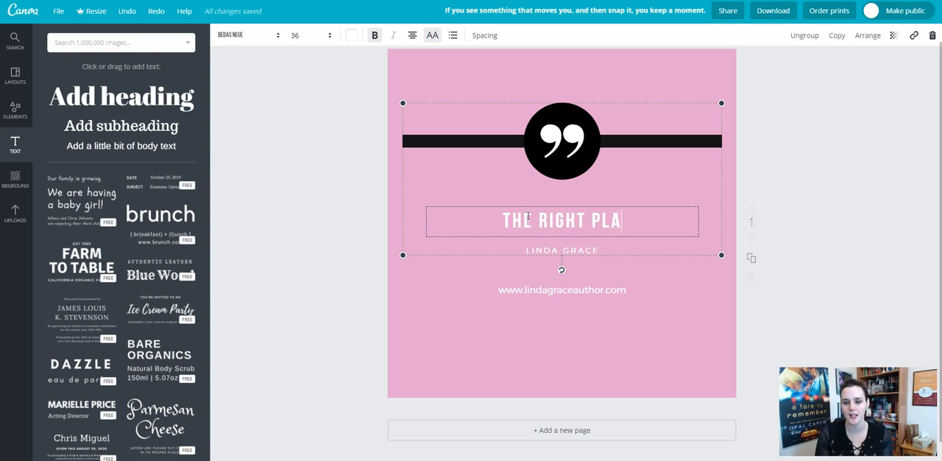
text(CE AT THE RIGHT TI)
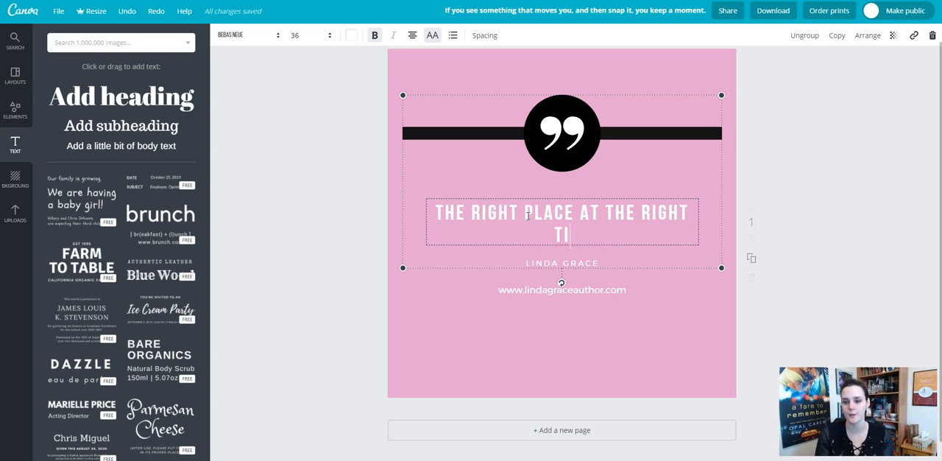
text(ME.)
Add a new line to the quote text box reading "SOMETIMES A CUP OF TEA CAN CHANGE EVERYTHING." in quotation marks.
key(Return)
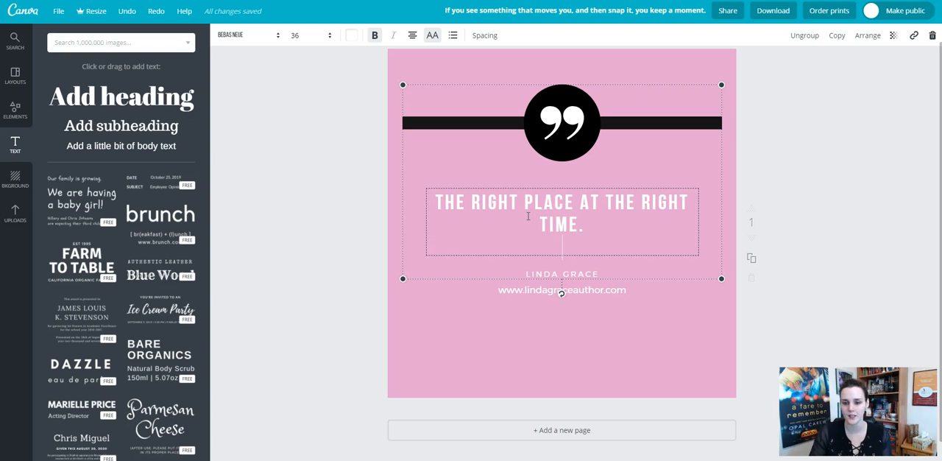
text(")
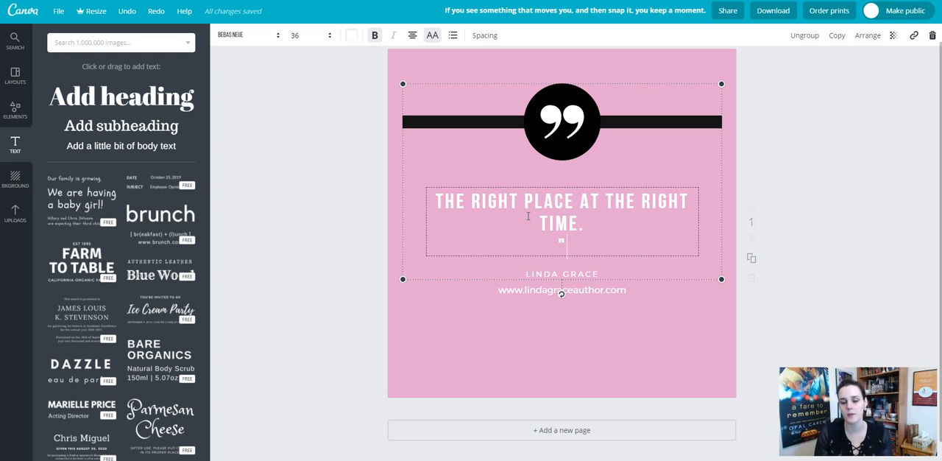
text(SOMETI)
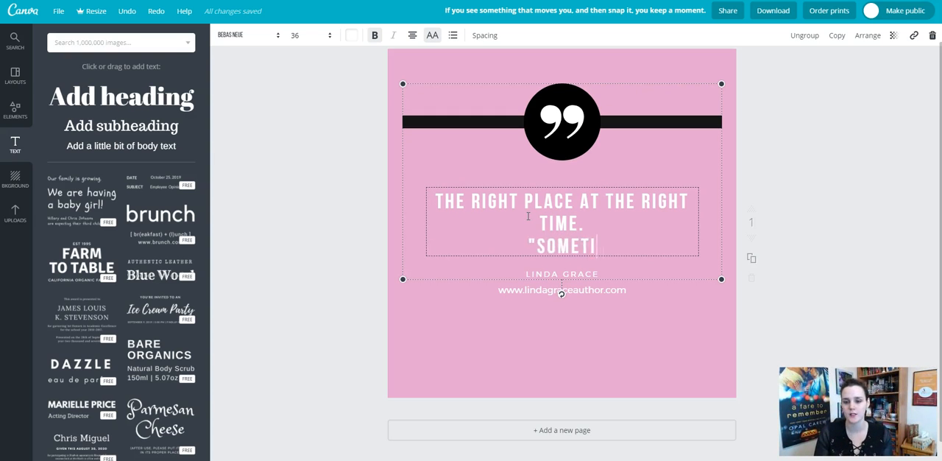
text(MES A CUP )
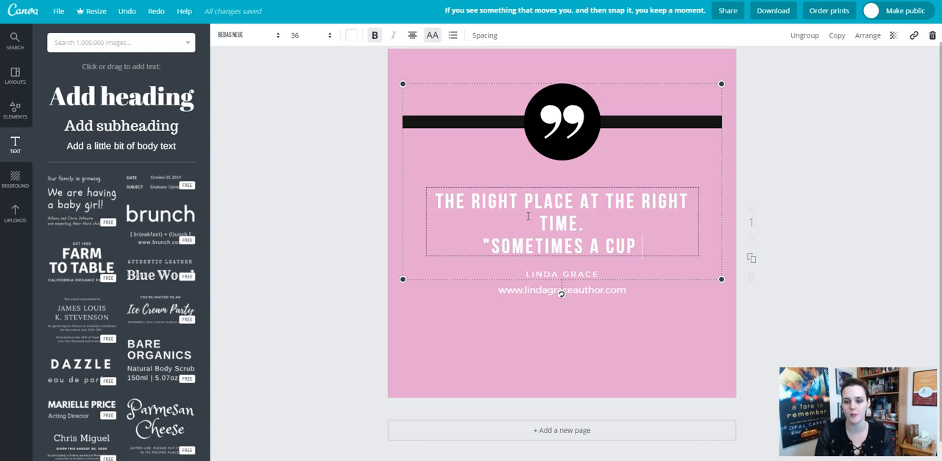
text(OF TEA CAN CHAN)
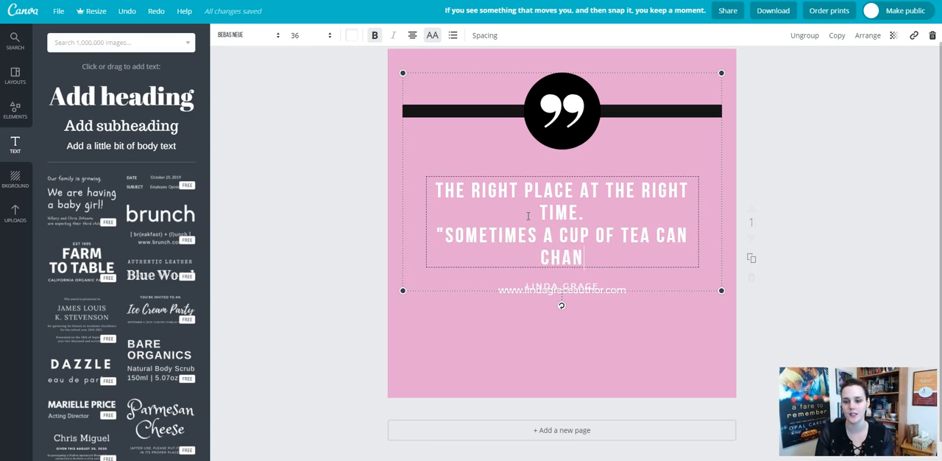
text(GE EVERYT)
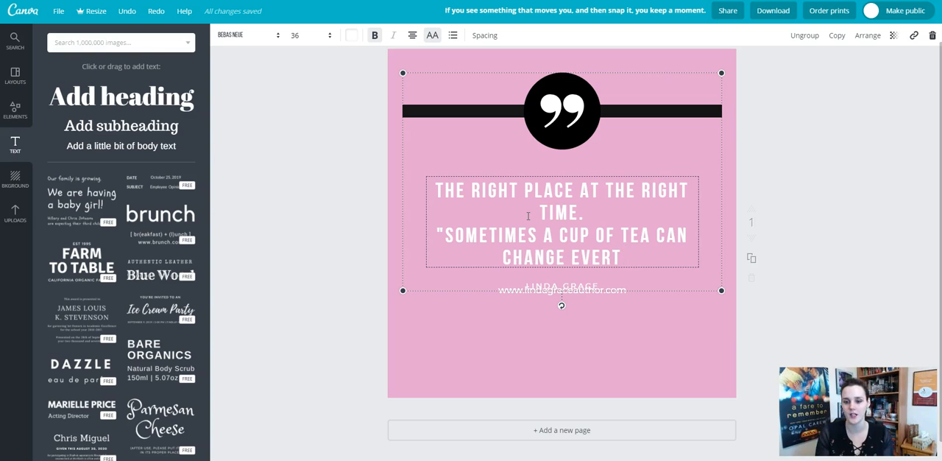
text(HING.")
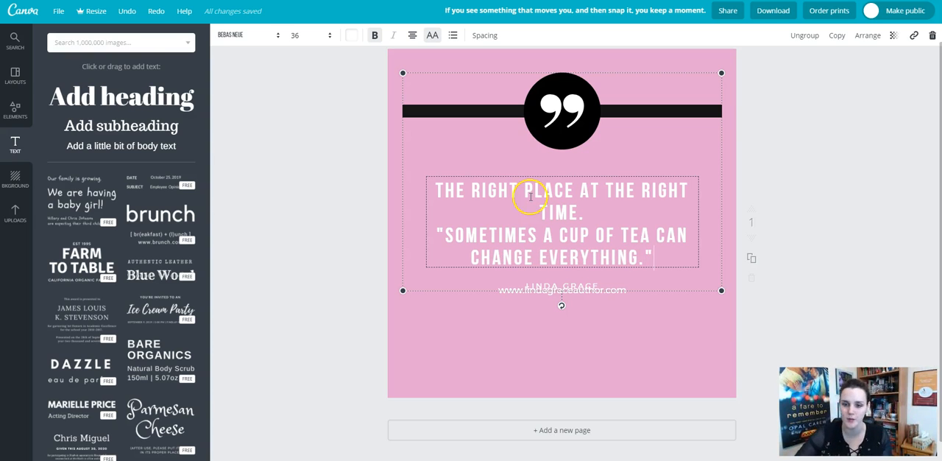
Move the website address down so it sits centred just below the attribution line without overlapping it.
click(601, 326)
mouse_move(586, 285)
mouse_down()
mouse_move(591, 295)
mouse_move(578, 299)
mouse_move(589, 298)
mouse_up()
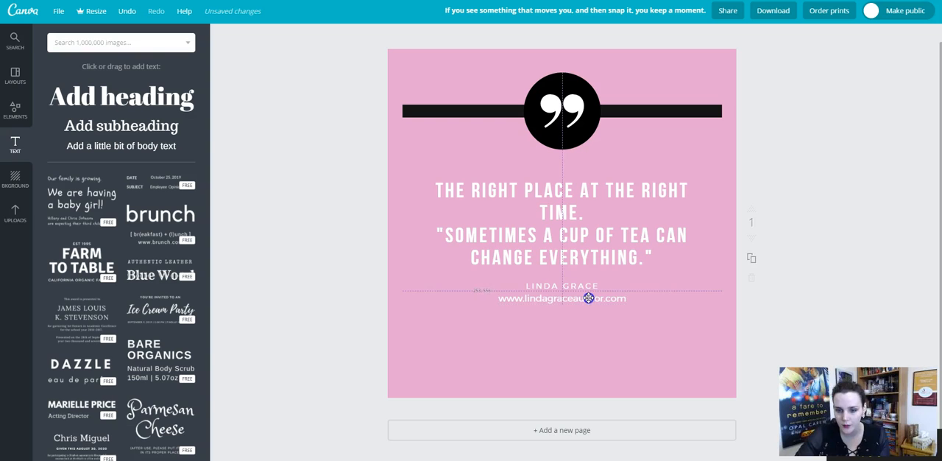
drag(573, 207, 573, 209)
click(633, 345)
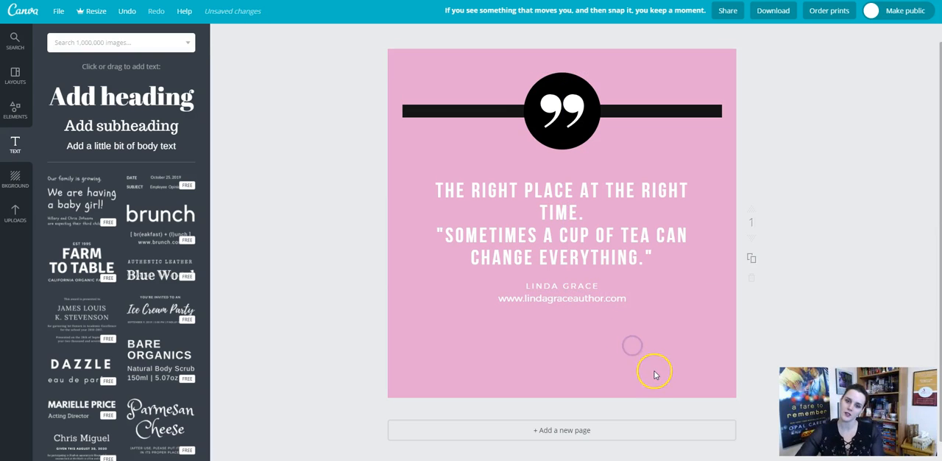
Select the sentence about the cup of tea in the quote text box and apply the Allura font.
click(646, 254)
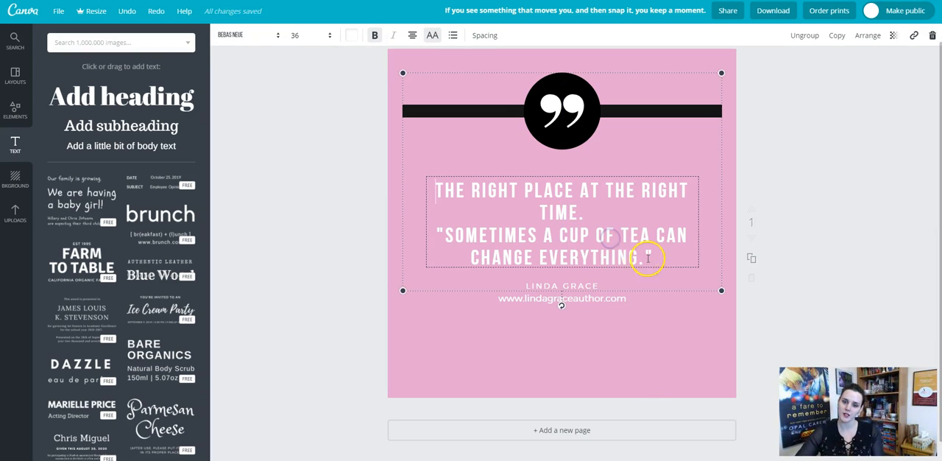
drag(665, 257, 434, 232)
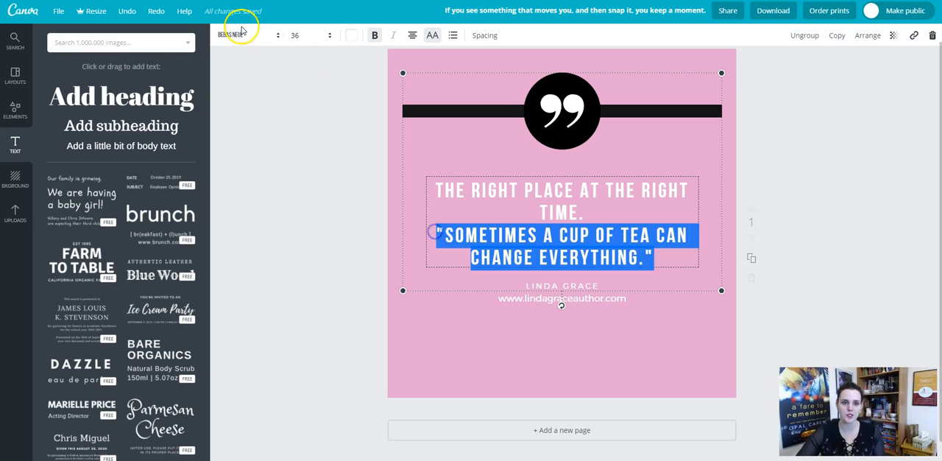
click(252, 36)
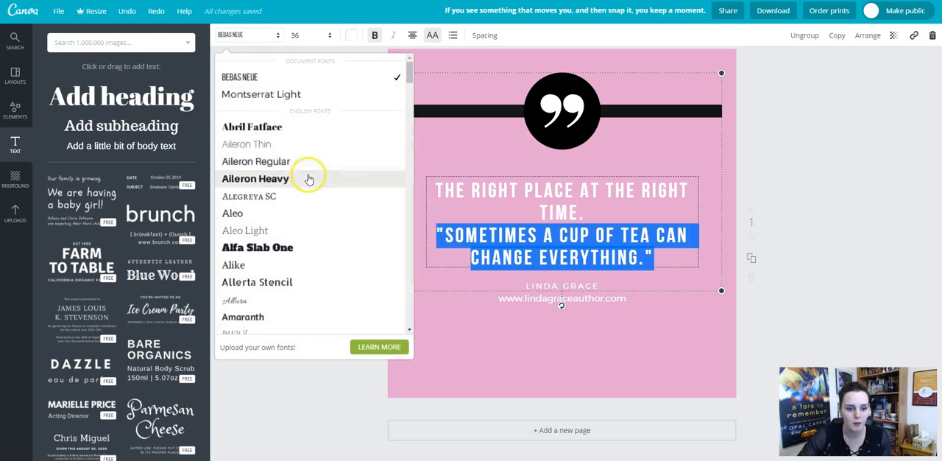
scroll(311, 181, down, 1)
click(279, 252)
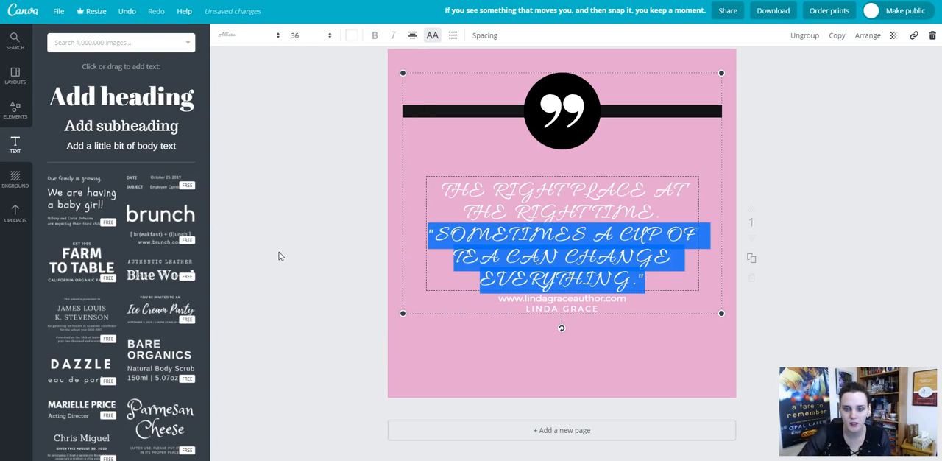
Try the Brusher font on the quote text.
click(251, 36)
scroll(287, 229, down, 2)
scroll(291, 232, down, 5)
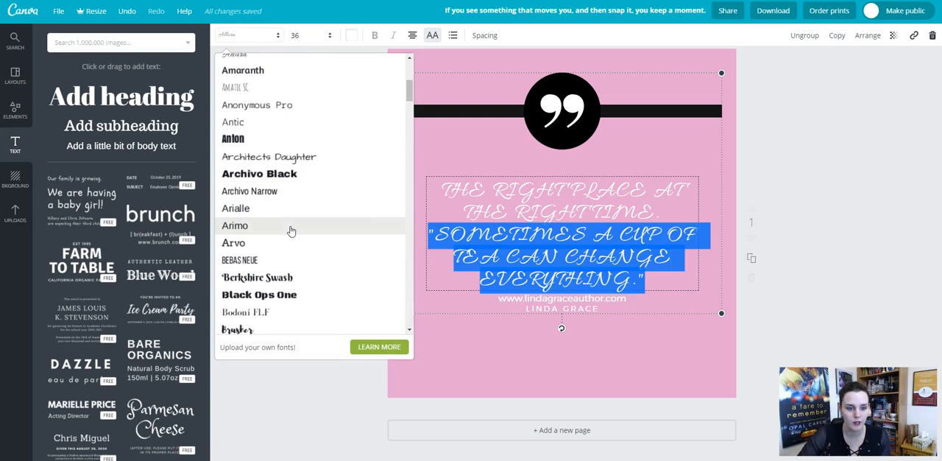
scroll(292, 231, down, 3)
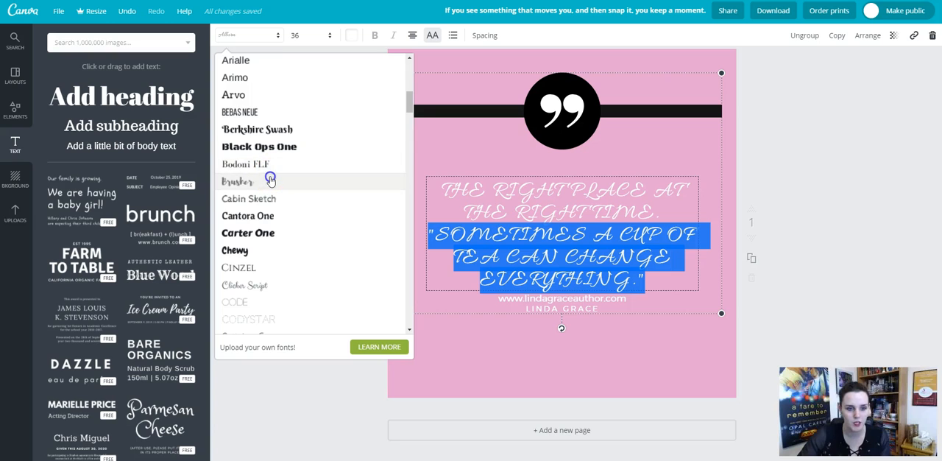
click(271, 180)
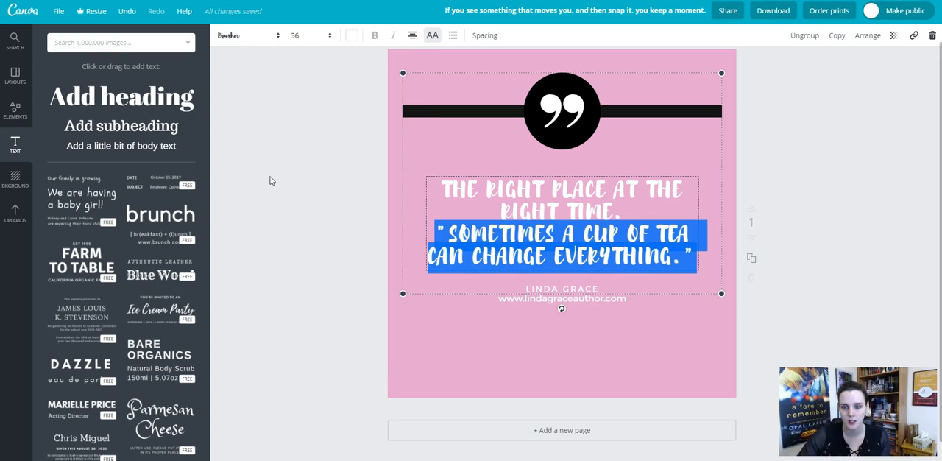
Try the Clicker Script font on the quote text.
click(245, 35)
scroll(280, 294, down, 3)
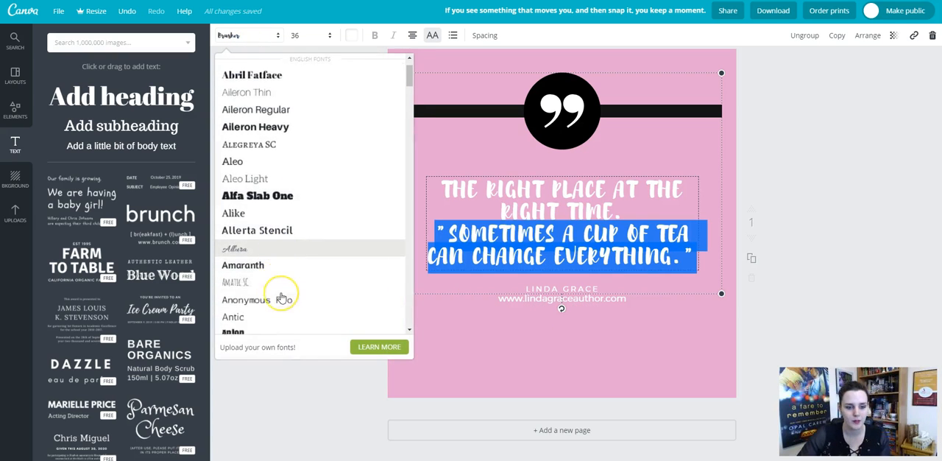
scroll(281, 297, down, 4)
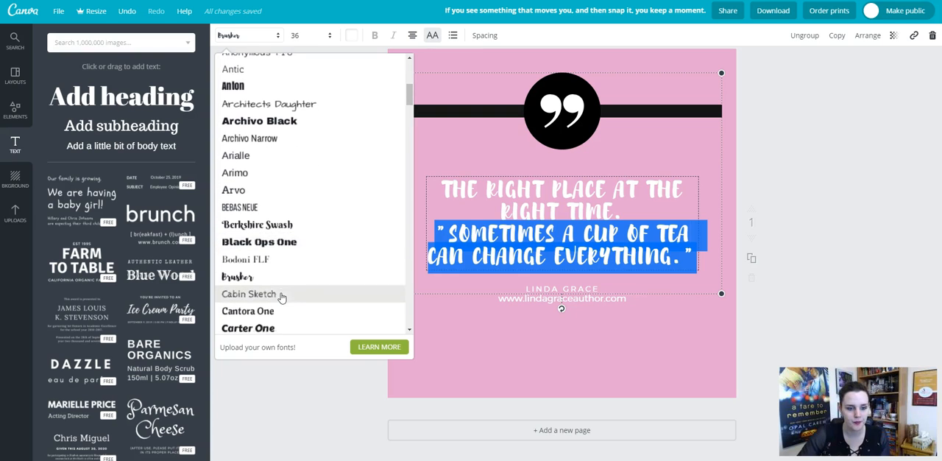
scroll(281, 296, down, 2)
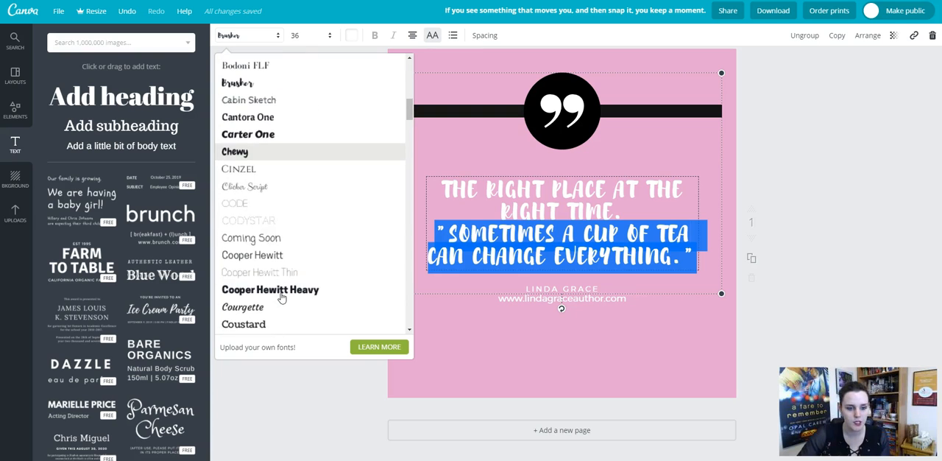
click(269, 187)
Apply the Glass Antiqua font to the quote text and deselect it.
click(238, 33)
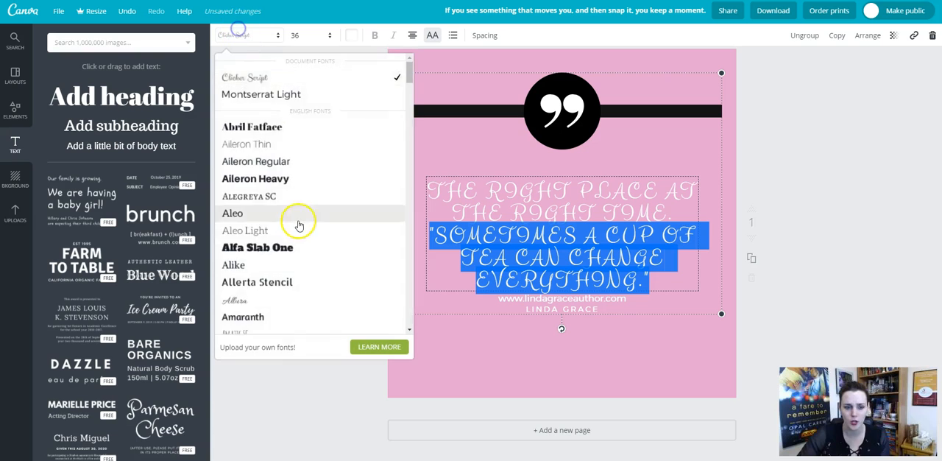
scroll(300, 221, down, 3)
scroll(299, 229, down, 8)
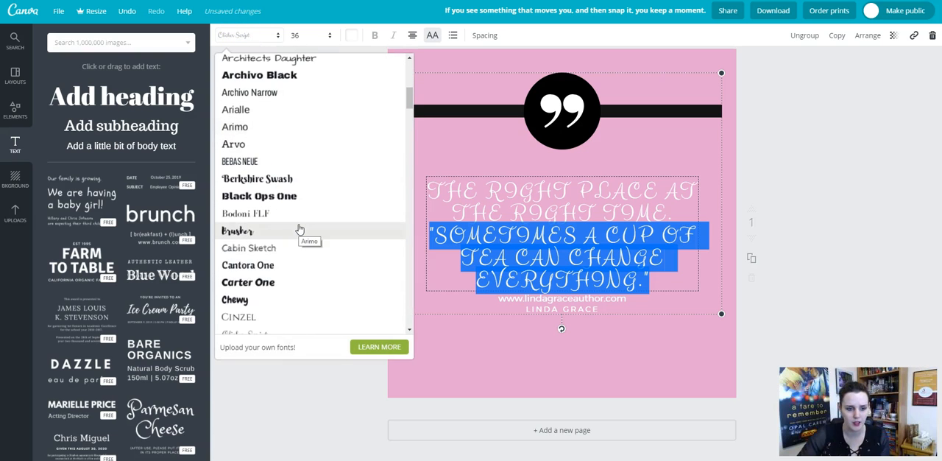
scroll(300, 229, down, 8)
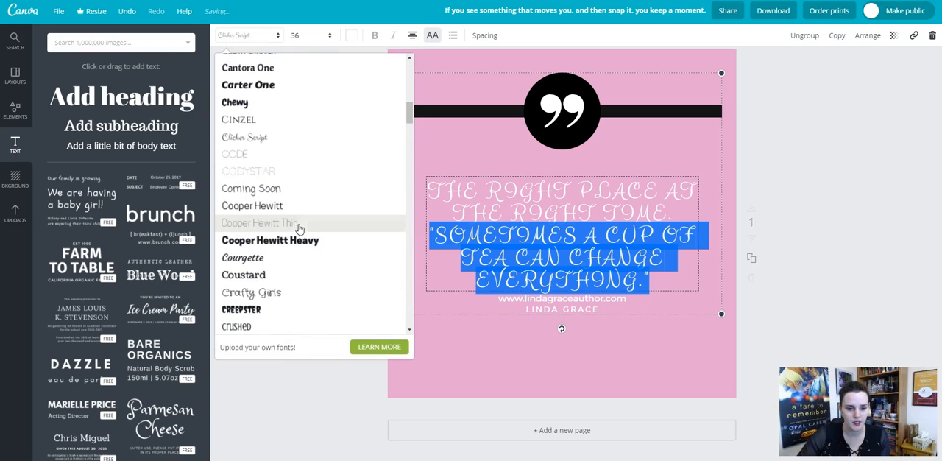
scroll(300, 229, down, 8)
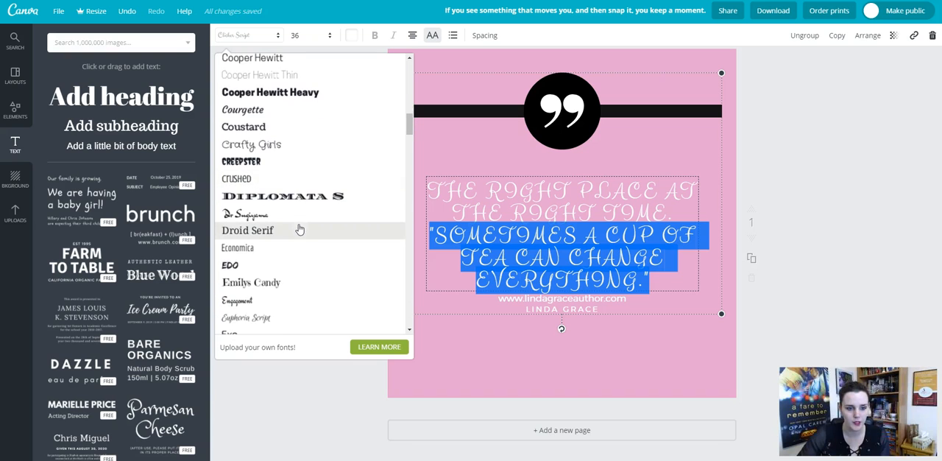
scroll(300, 229, down, 2)
scroll(300, 230, down, 6)
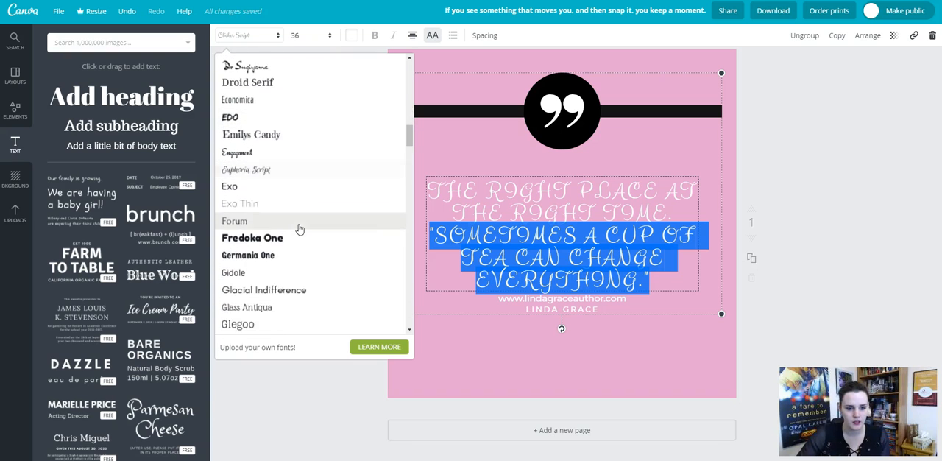
click(297, 222)
click(291, 209)
click(621, 354)
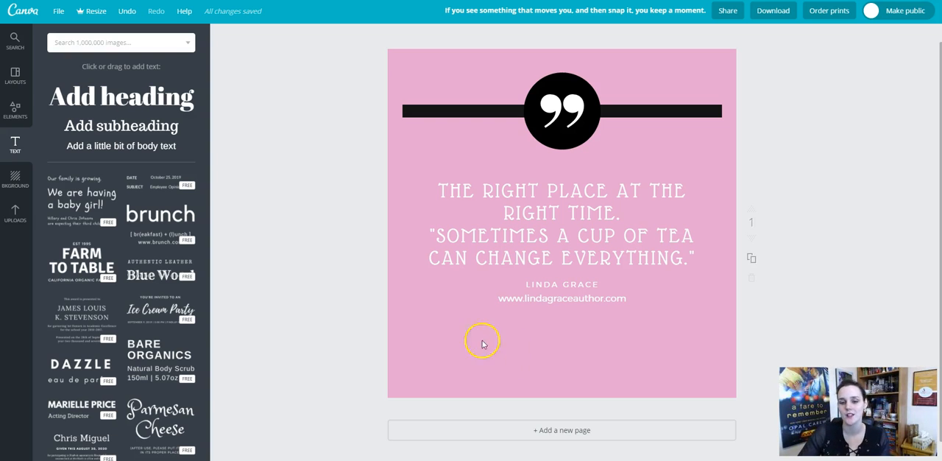
click(570, 335)
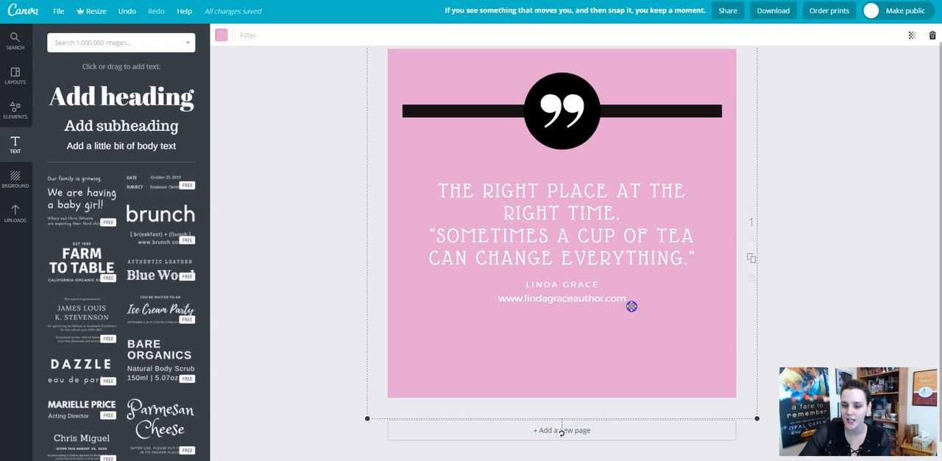
double_click(616, 298)
click(616, 331)
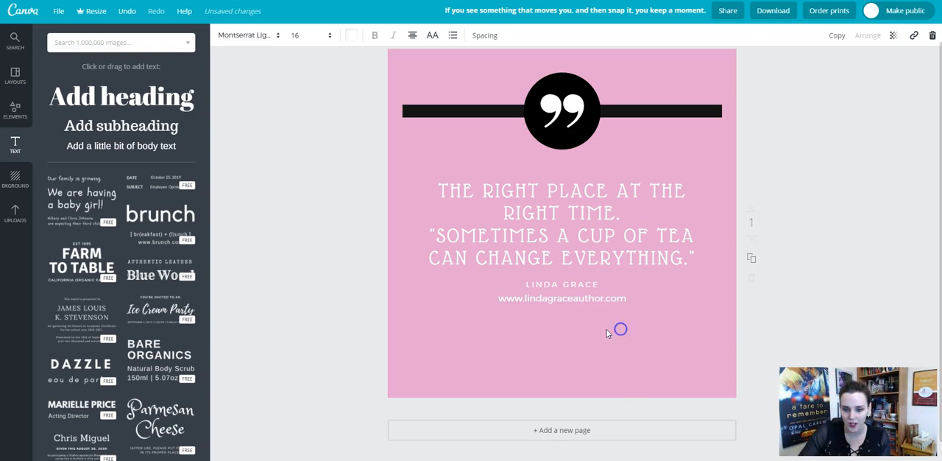
Add a subheading text box and place it centred directly below the website address.
click(116, 125)
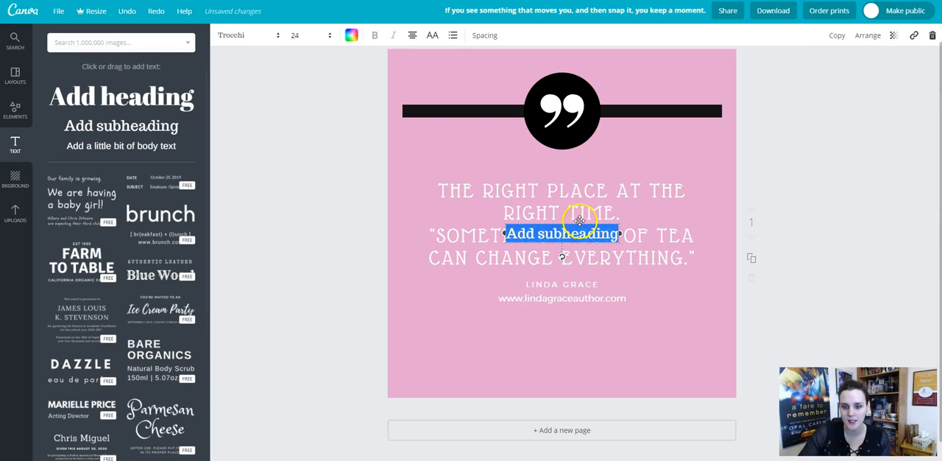
drag(580, 221, 515, 308)
click(612, 313)
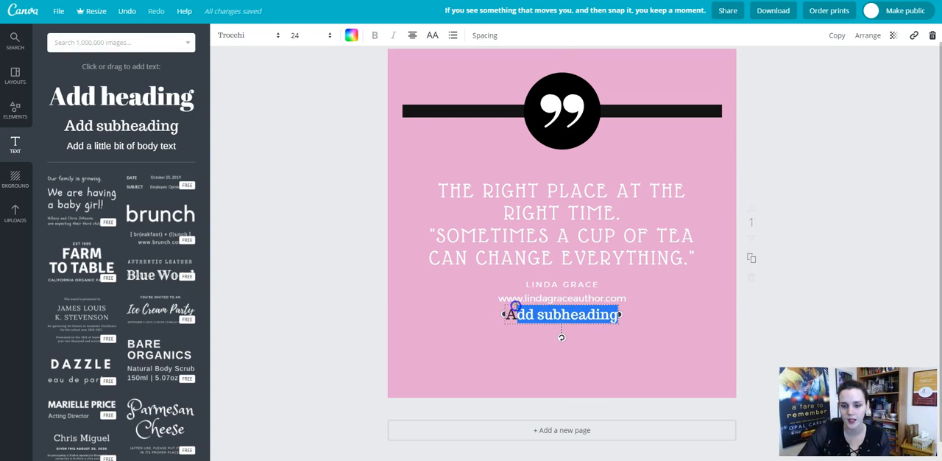
Format the placeholder subheading in Montserrat Light, size 16, with white text.
click(242, 33)
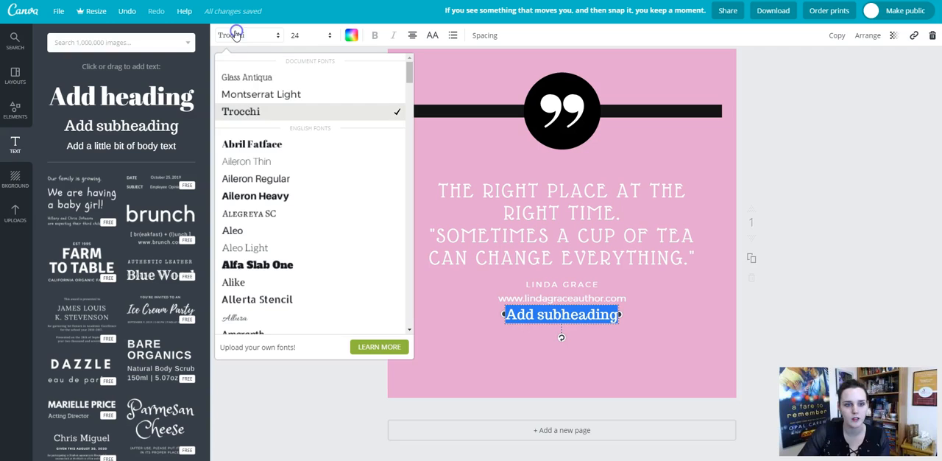
click(256, 95)
click(315, 35)
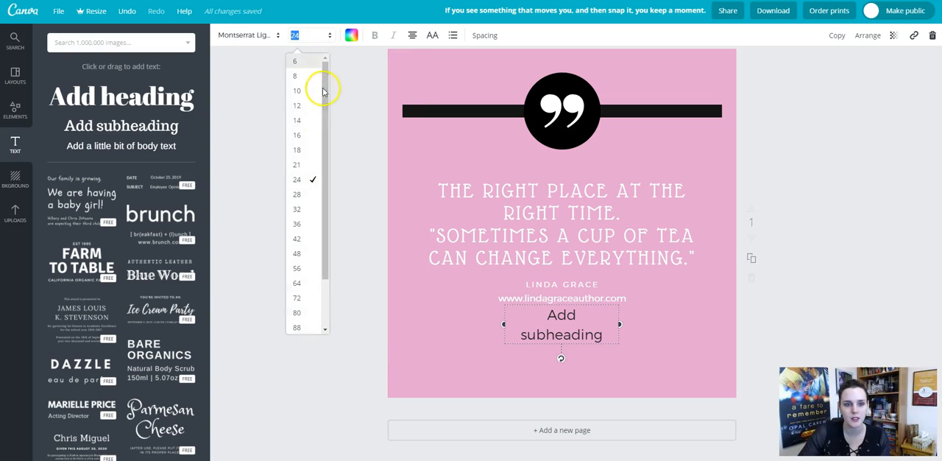
click(306, 136)
click(554, 321)
triple_click(603, 310)
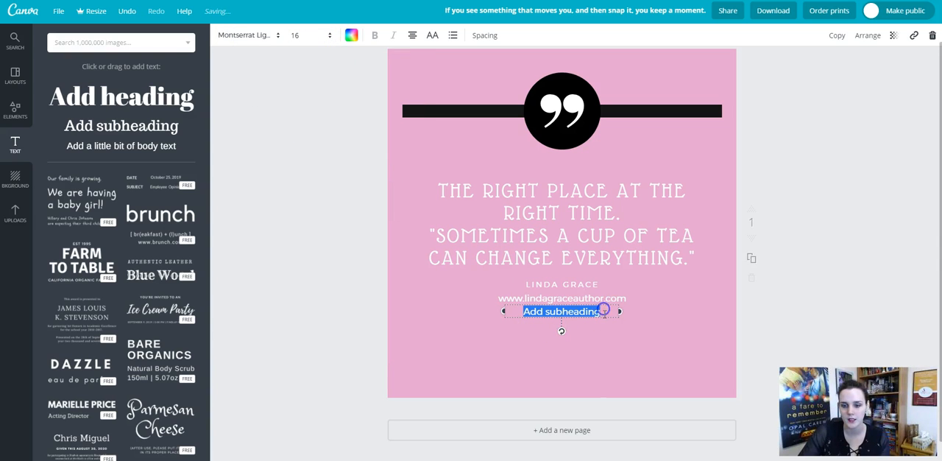
click(349, 36)
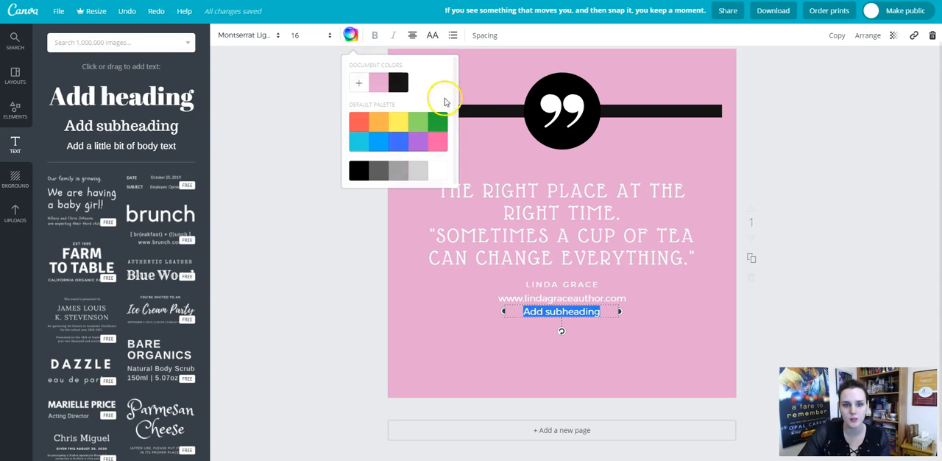
click(441, 171)
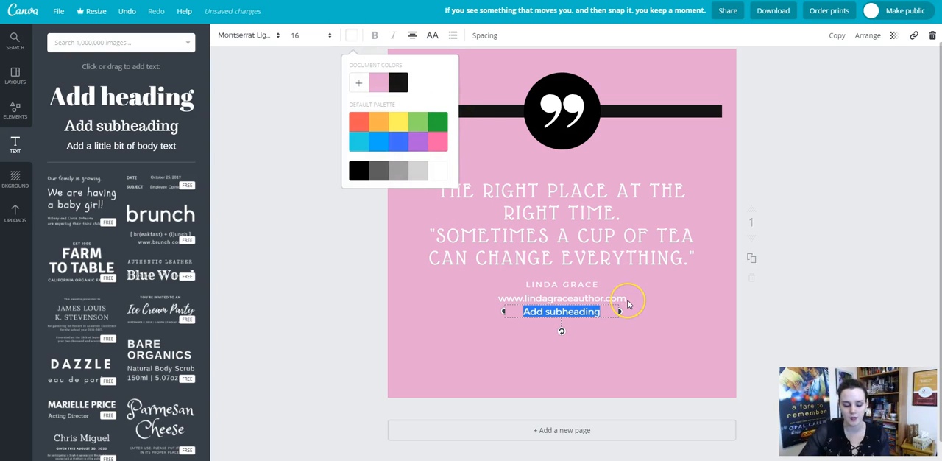
Replace the placeholder subheading text with "Author of Sweet Romance".
text(Swee)
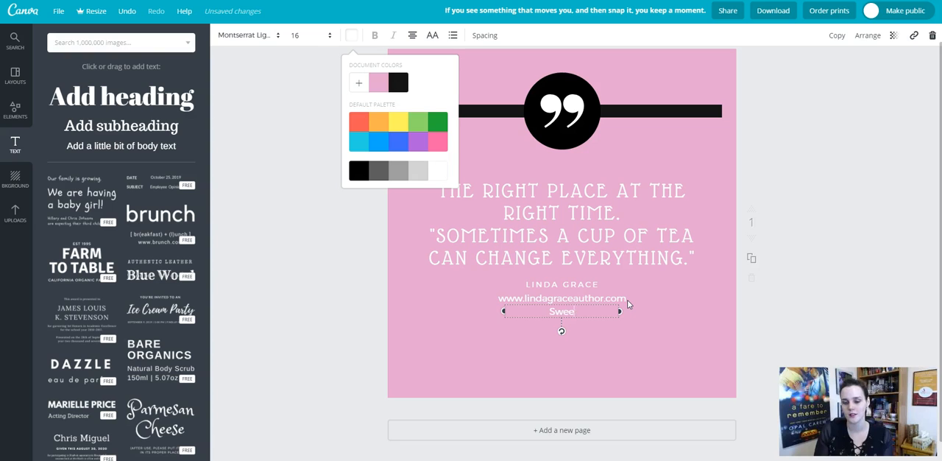
text(Author of)
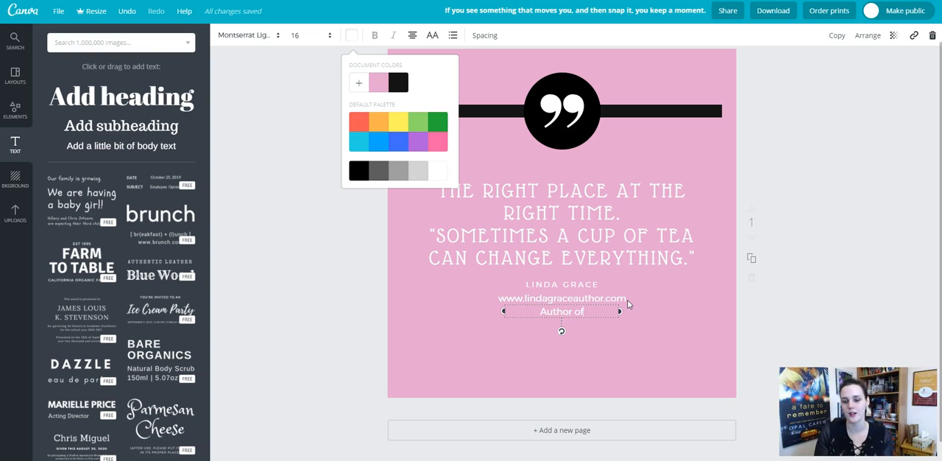
text( Sweet Romance)
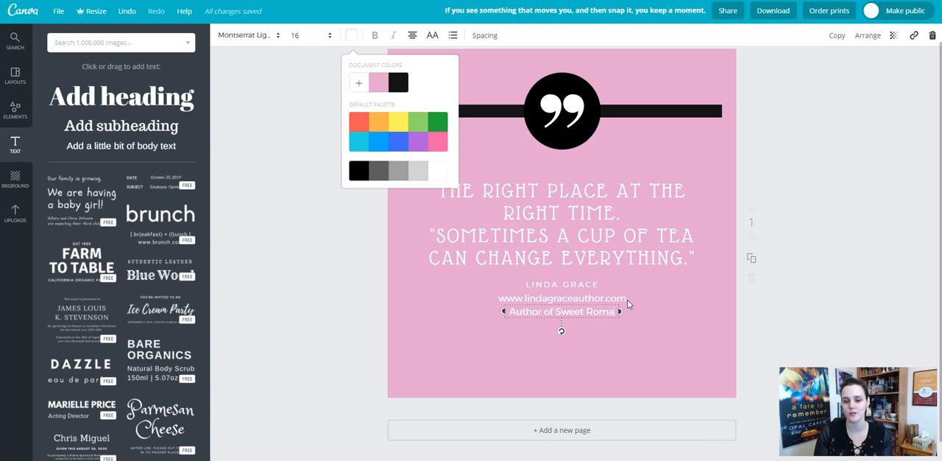
Set the font size of the "Author of Sweet Romance" line to 14 and deselect it.
click(504, 313)
drag(504, 313, 617, 312)
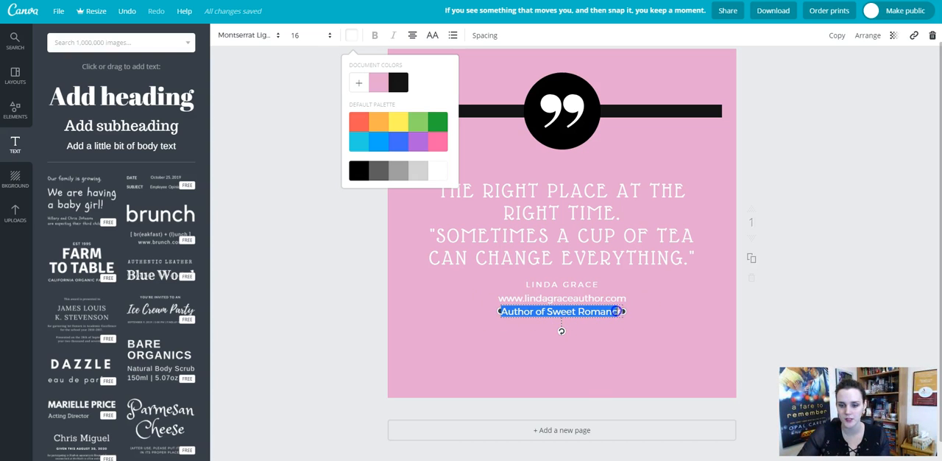
click(295, 35)
click(313, 124)
click(612, 360)
click(281, 177)
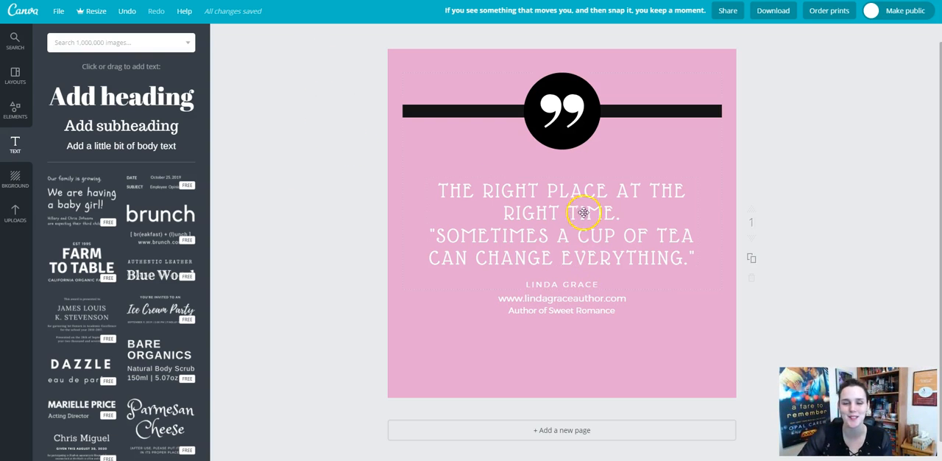
click(491, 338)
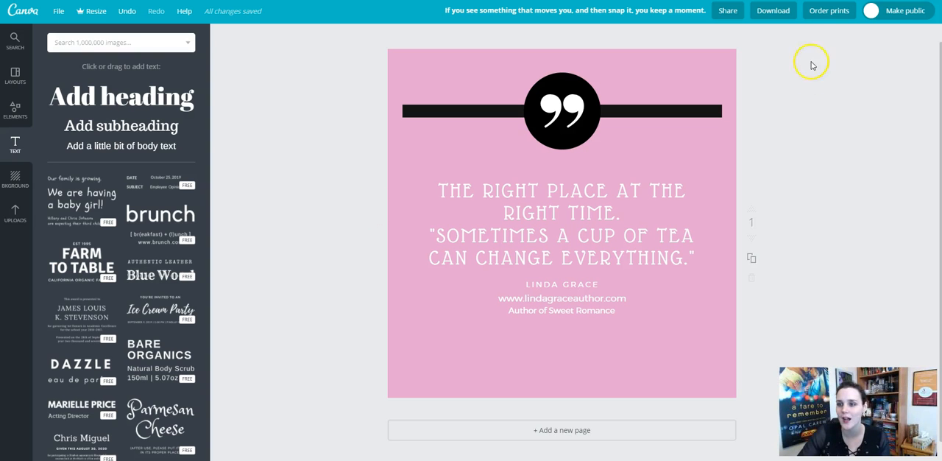
Download the finished design as a PNG file.
click(779, 11)
click(795, 62)
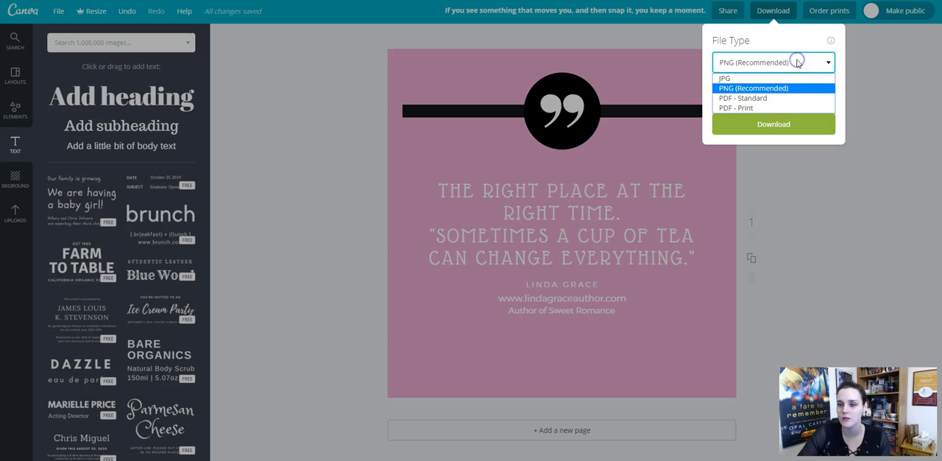
click(756, 89)
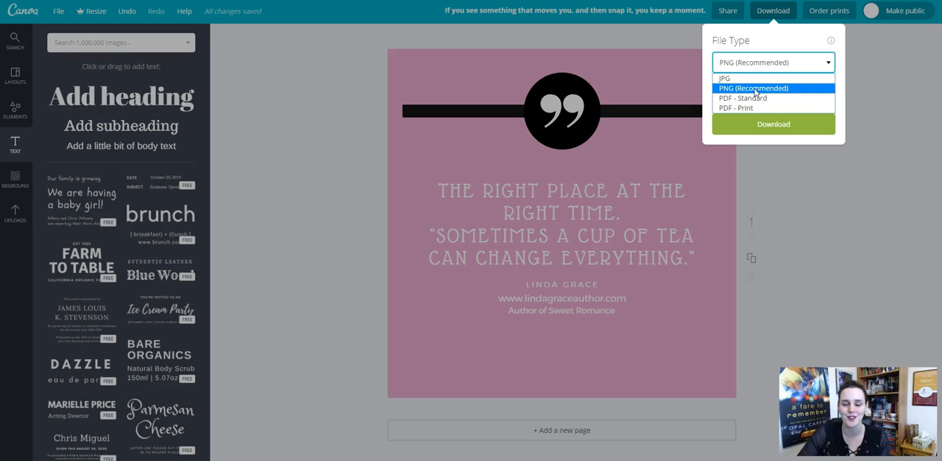
click(756, 89)
click(774, 124)
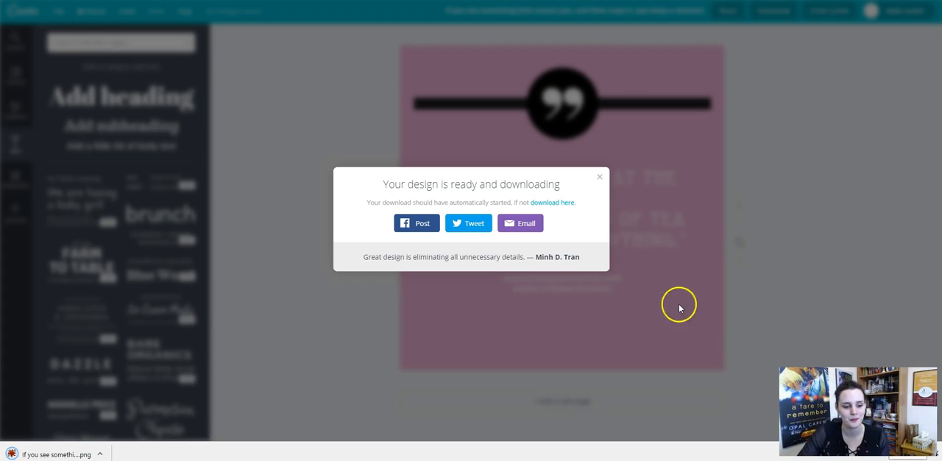
Open the downloaded PNG in IrfanView to check the graphic, and close the viewer and the download notice.
click(51, 454)
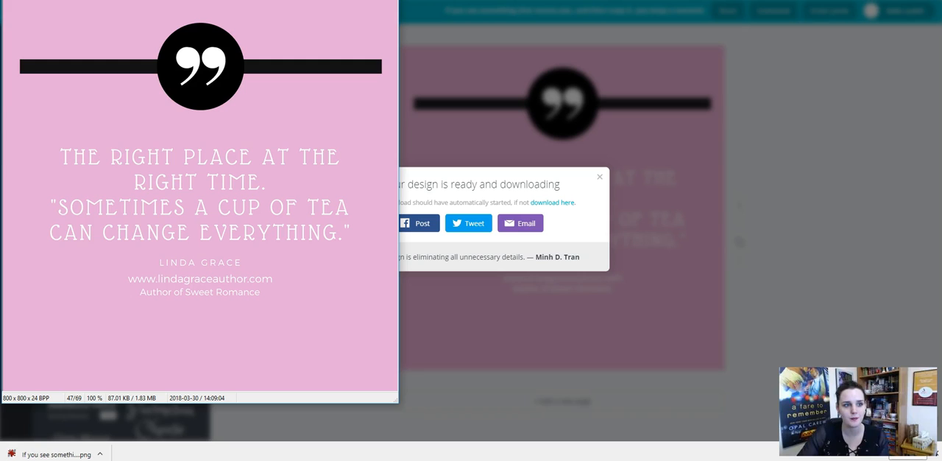
click(10, 0)
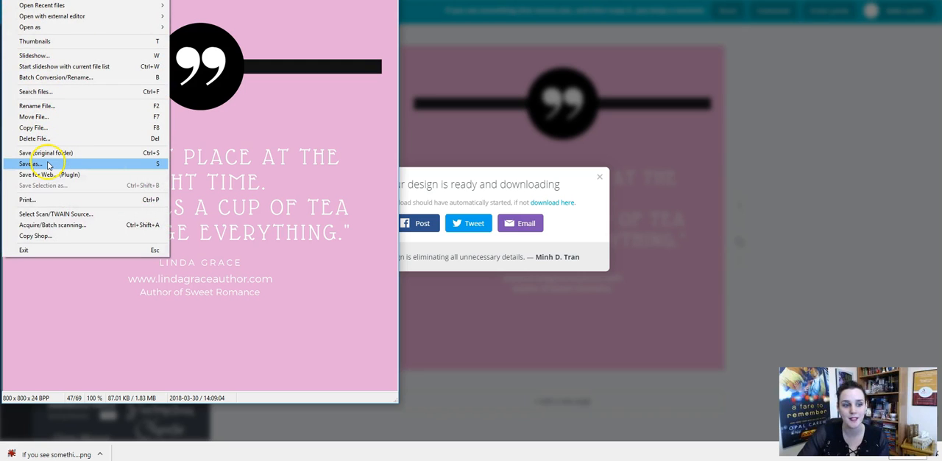
click(351, 373)
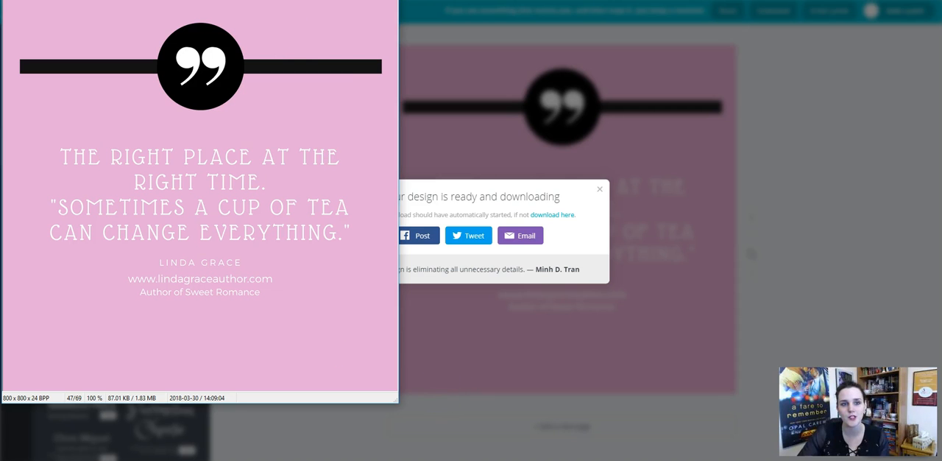
drag(266, 0, 510, 16)
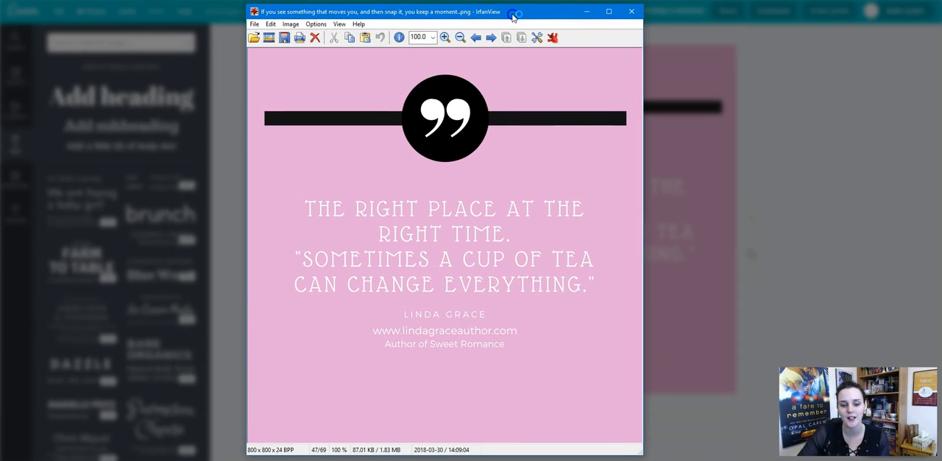
click(631, 14)
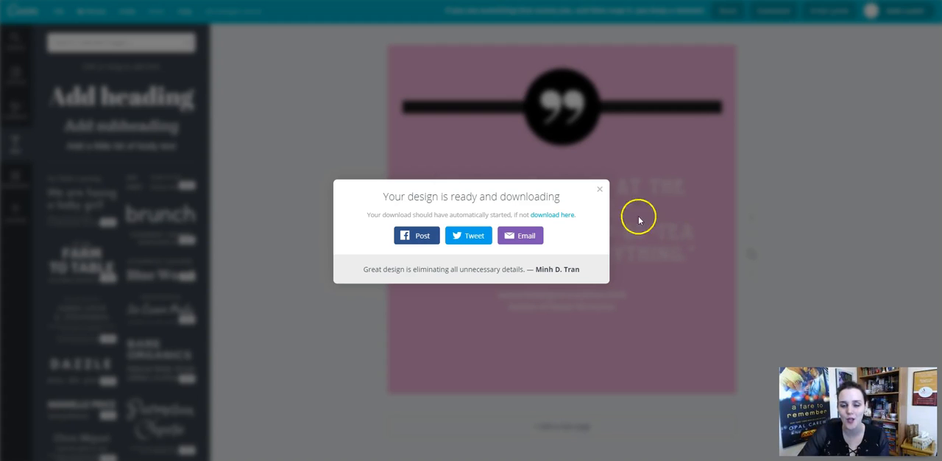
click(598, 188)
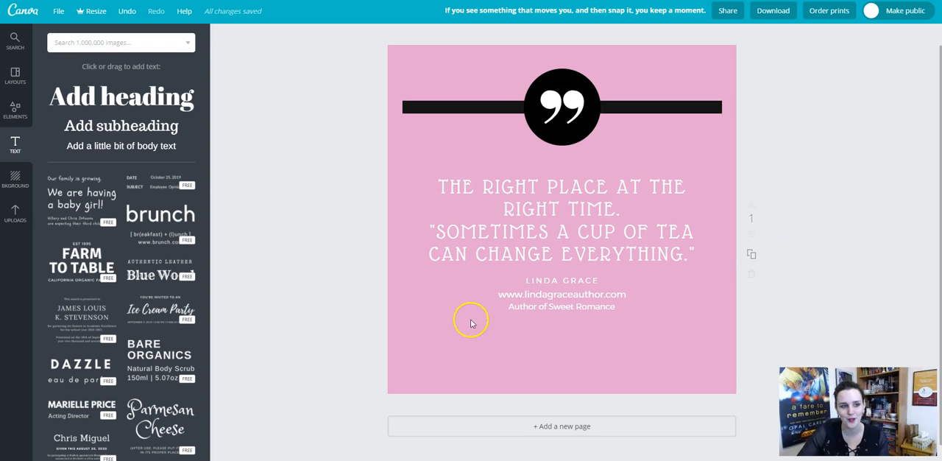
click(442, 151)
click(673, 344)
click(460, 357)
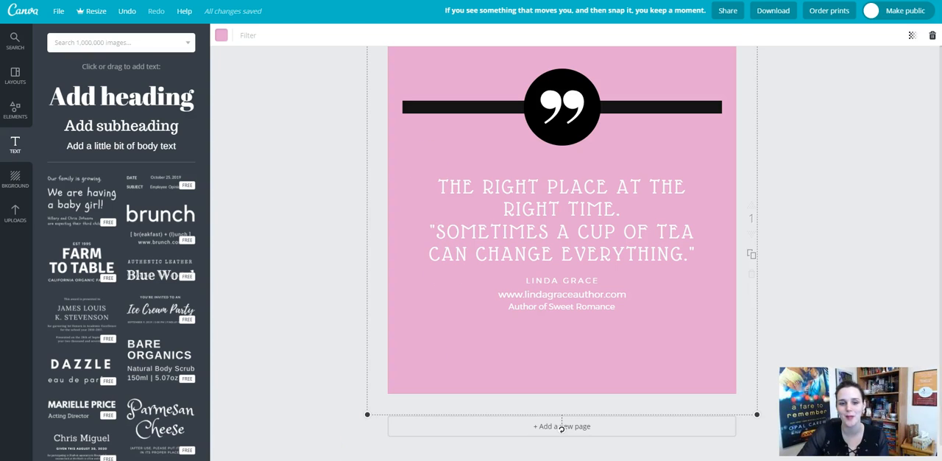